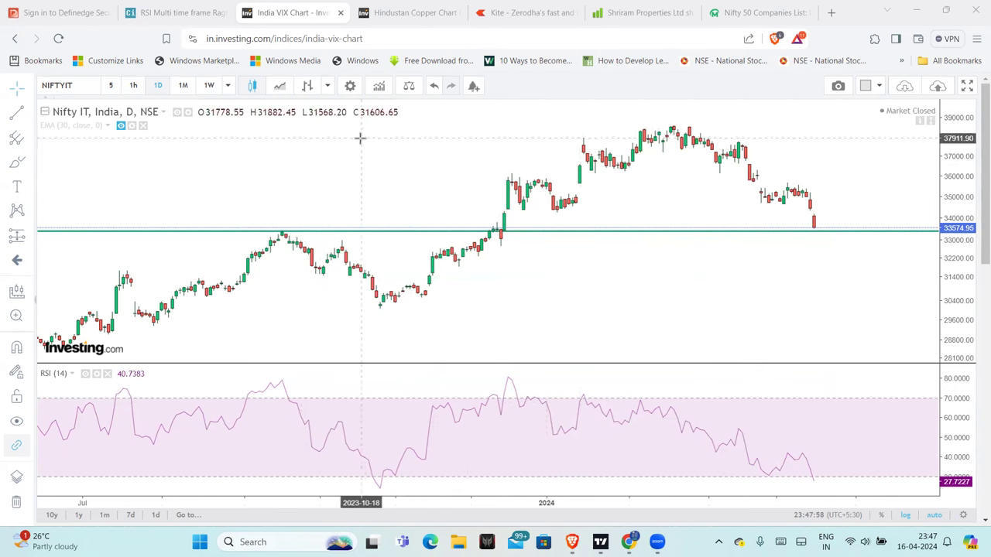
Switch the Nifty IT chart from daily to weekly candles.
{"action": "scroll", "coordinate": [328, 153], "scroll_direction": "down", "scroll_amount": 1}
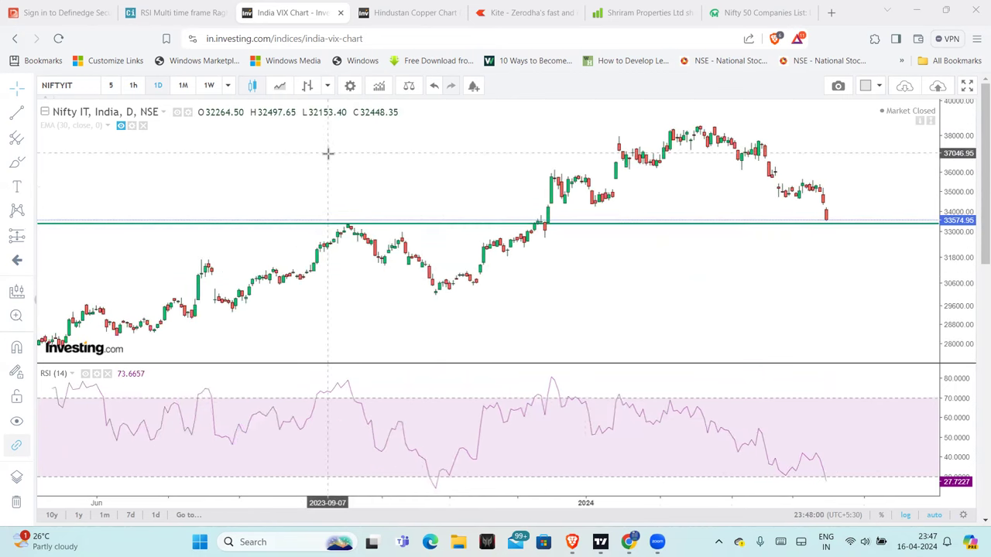
{"action": "scroll", "coordinate": [382, 182], "scroll_direction": "down", "scroll_amount": 1}
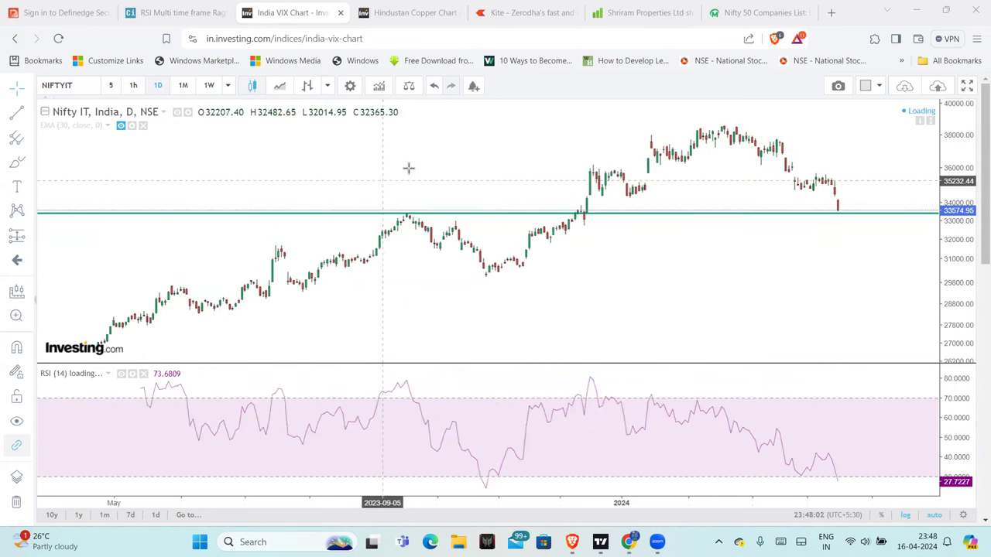
{"action": "scroll", "coordinate": [407, 168], "scroll_direction": "down", "scroll_amount": 1}
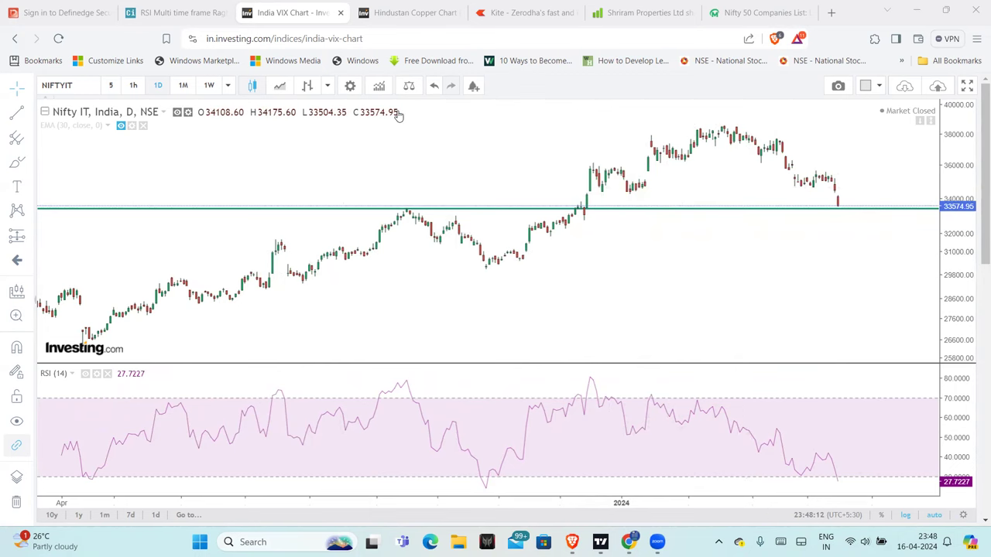
{"action": "left_click", "coordinate": [207, 86]}
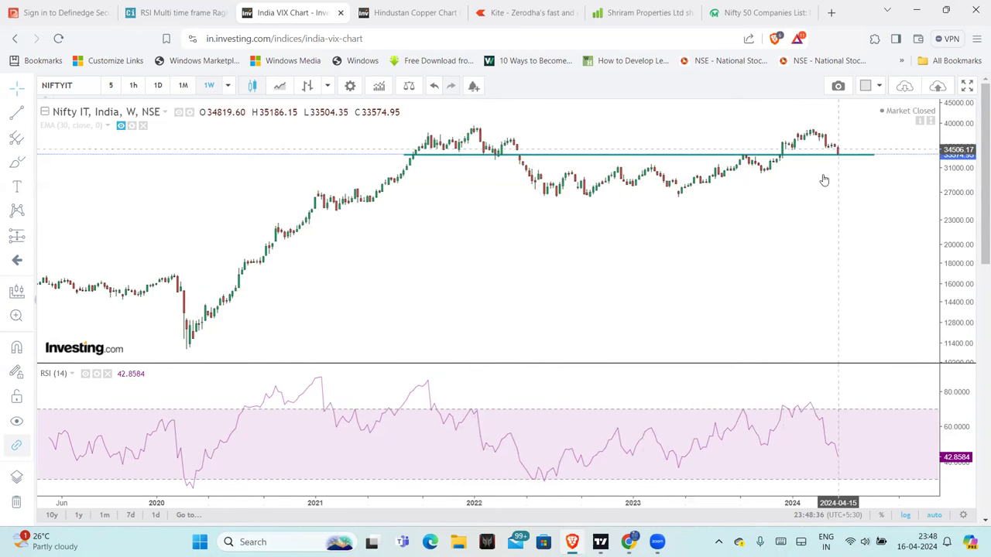
{"action": "left_click", "coordinate": [838, 155]}
{"action": "left_click", "coordinate": [684, 240]}
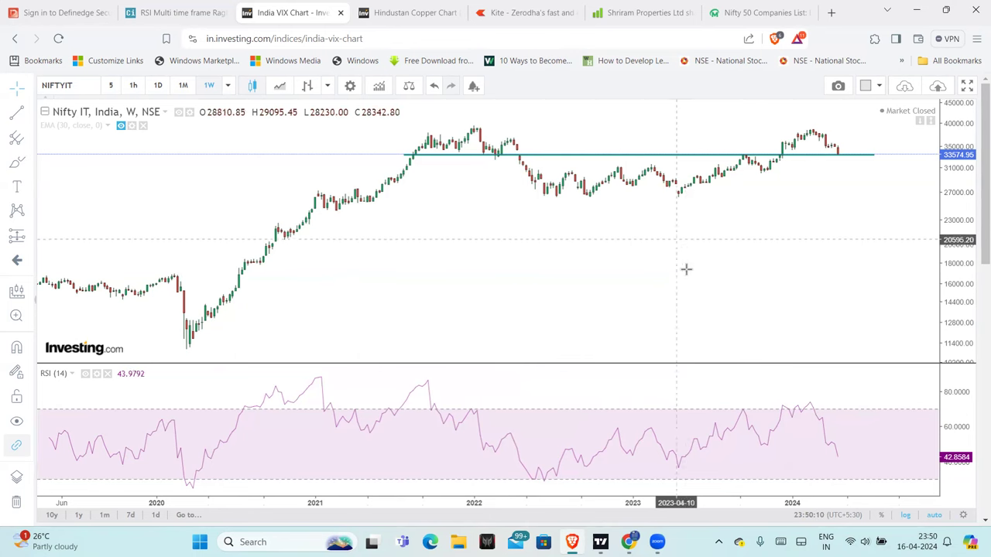
Circle the late 2021 to early 2022 top with the Brush and trace the price swings inside it.
{"action": "scroll", "coordinate": [703, 281], "scroll_direction": "up", "scroll_amount": 2}
{"action": "left_click_drag", "start_coordinate": [975, 320], "coordinate": [961, 216]}
{"action": "left_click_drag", "start_coordinate": [823, 283], "coordinate": [830, 325]}
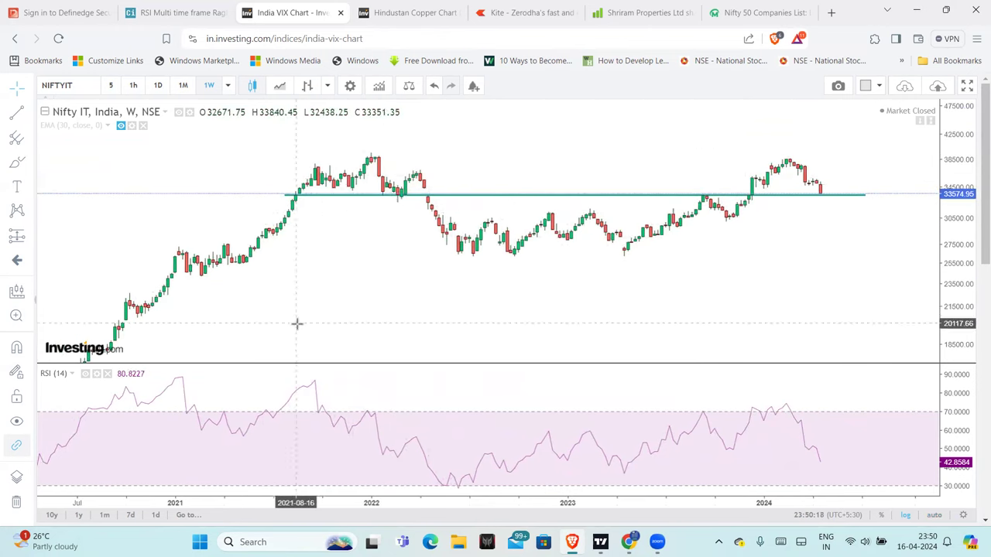
{"action": "left_click_drag", "start_coordinate": [297, 325], "coordinate": [483, 210]}
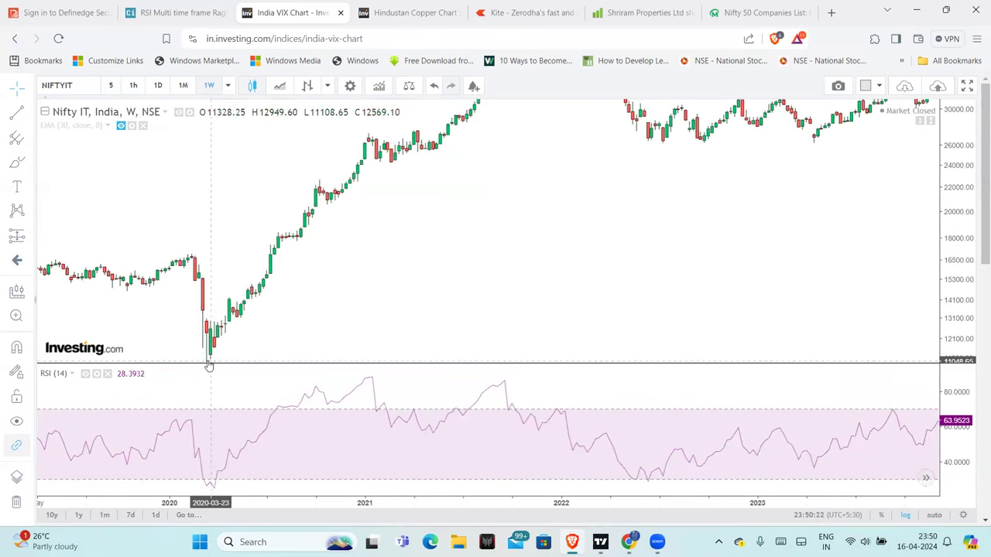
{"action": "left_click_drag", "start_coordinate": [530, 192], "coordinate": [447, 346]}
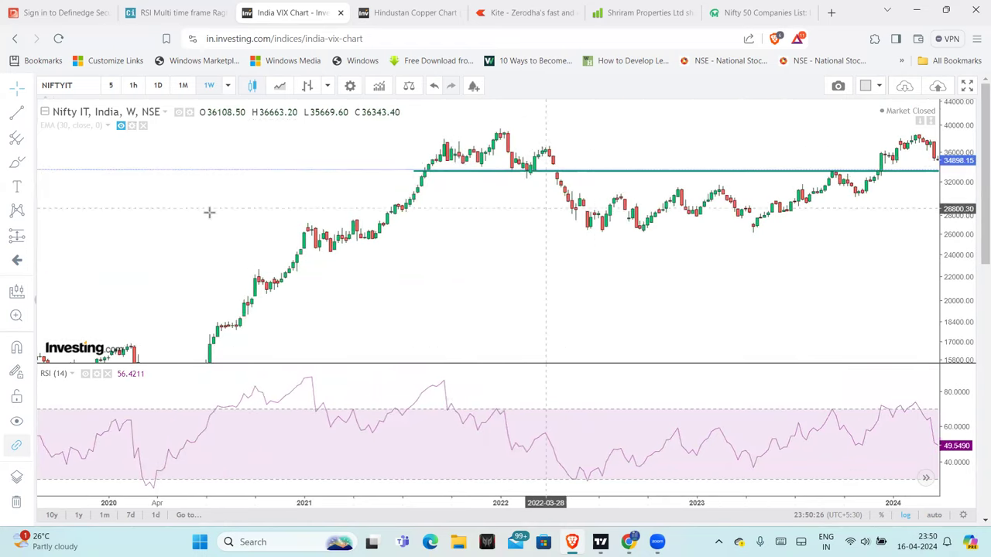
{"action": "left_click", "coordinate": [17, 162]}
{"action": "mouse_move", "coordinate": [436, 145]}
{"action": "left_mouse_down"}
{"action": "mouse_move", "coordinate": [480, 131]}
{"action": "mouse_move", "coordinate": [559, 160]}
{"action": "mouse_move", "coordinate": [449, 188]}
{"action": "mouse_move", "coordinate": [425, 149]}
{"action": "mouse_move", "coordinate": [405, 204]}
{"action": "left_mouse_up"}
{"action": "left_click_drag", "start_coordinate": [437, 145], "coordinate": [482, 171]}
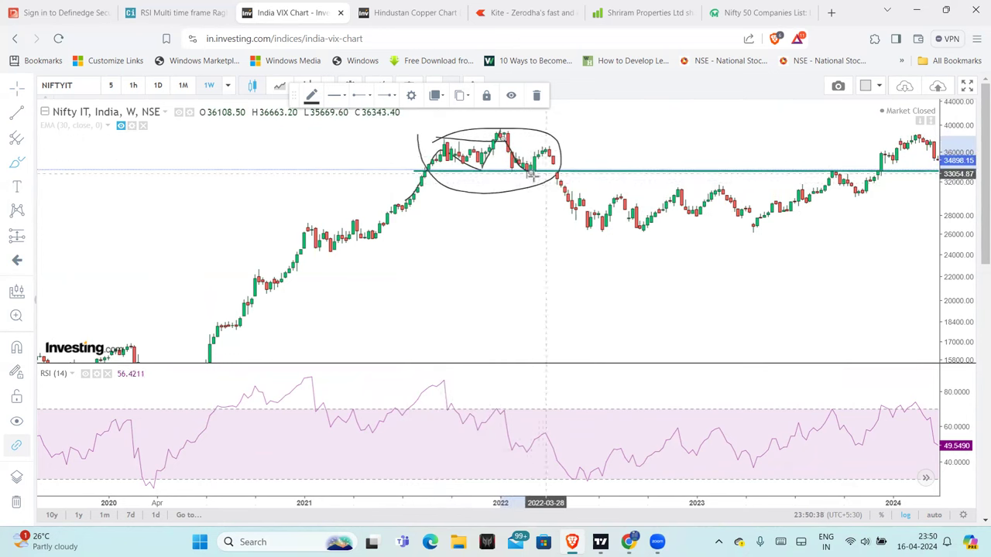
Brush over the 2022 decline out of the circled top and underline the top's base along the green level line.
{"action": "left_click_drag", "start_coordinate": [546, 153], "coordinate": [590, 226]}
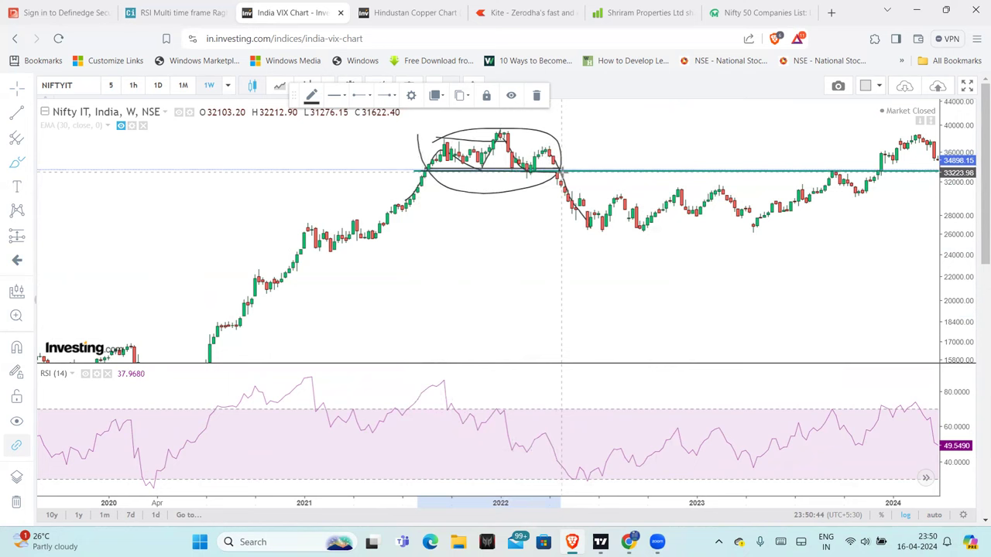
{"action": "left_click_drag", "start_coordinate": [407, 169], "coordinate": [553, 169]}
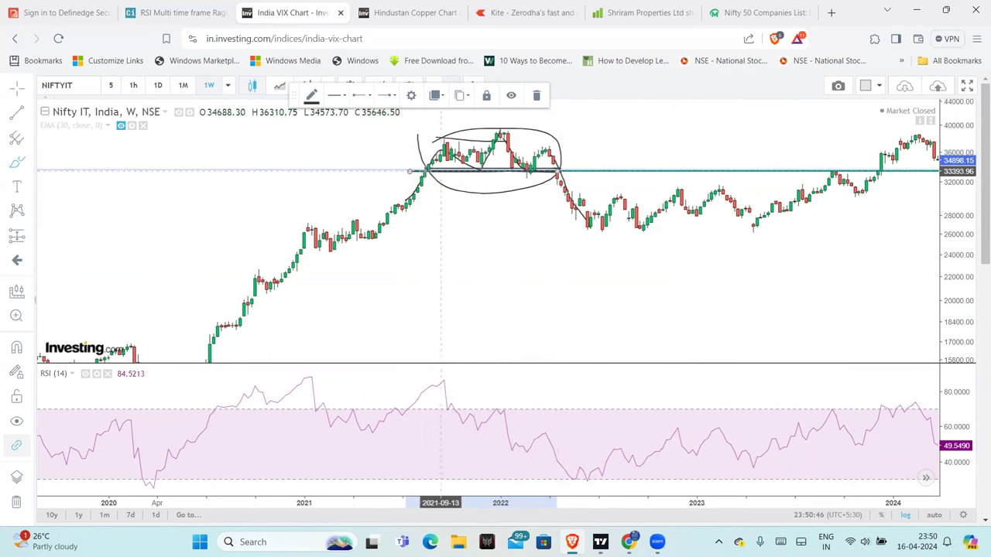
{"action": "left_click_drag", "start_coordinate": [428, 169], "coordinate": [504, 169]}
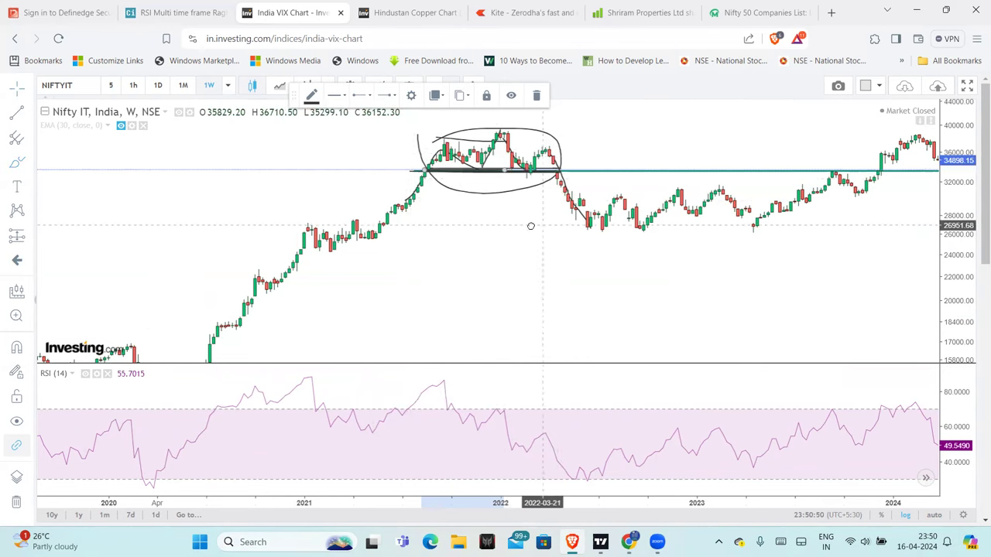
Trace the 2023–2024 rise and drop with the Brush, and brush a horizontal line at about 30,500 from the 2022 decline to 2024.
{"action": "left_click_drag", "start_coordinate": [531, 222], "coordinate": [428, 222]}
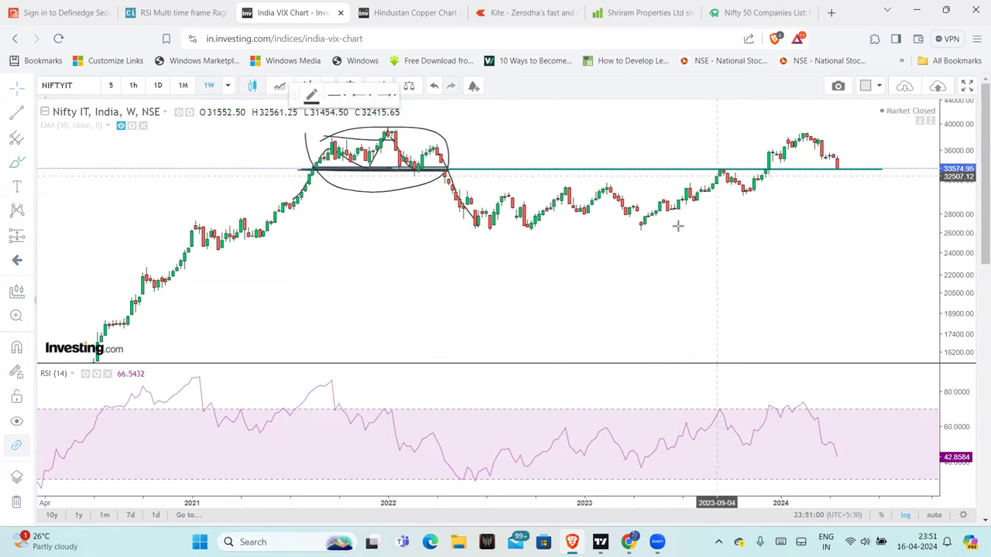
{"action": "mouse_move", "coordinate": [641, 229]}
{"action": "left_mouse_down"}
{"action": "mouse_move", "coordinate": [717, 172]}
{"action": "mouse_move", "coordinate": [750, 189]}
{"action": "mouse_move", "coordinate": [764, 157]}
{"action": "mouse_move", "coordinate": [789, 137]}
{"action": "mouse_move", "coordinate": [848, 165]}
{"action": "left_mouse_up"}
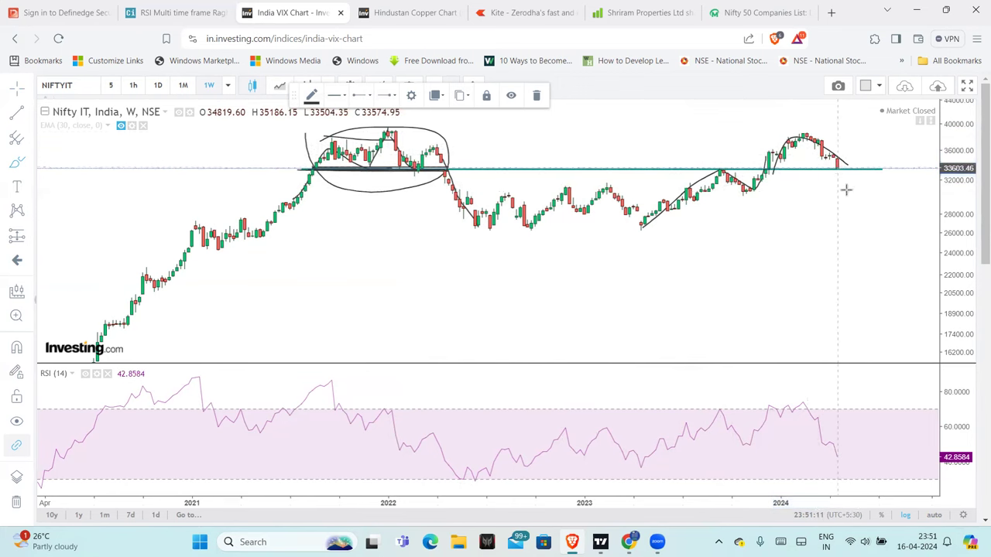
{"action": "mouse_move", "coordinate": [838, 172]}
{"action": "left_mouse_down"}
{"action": "mouse_move", "coordinate": [842, 194]}
{"action": "mouse_move", "coordinate": [852, 176]}
{"action": "left_mouse_up"}
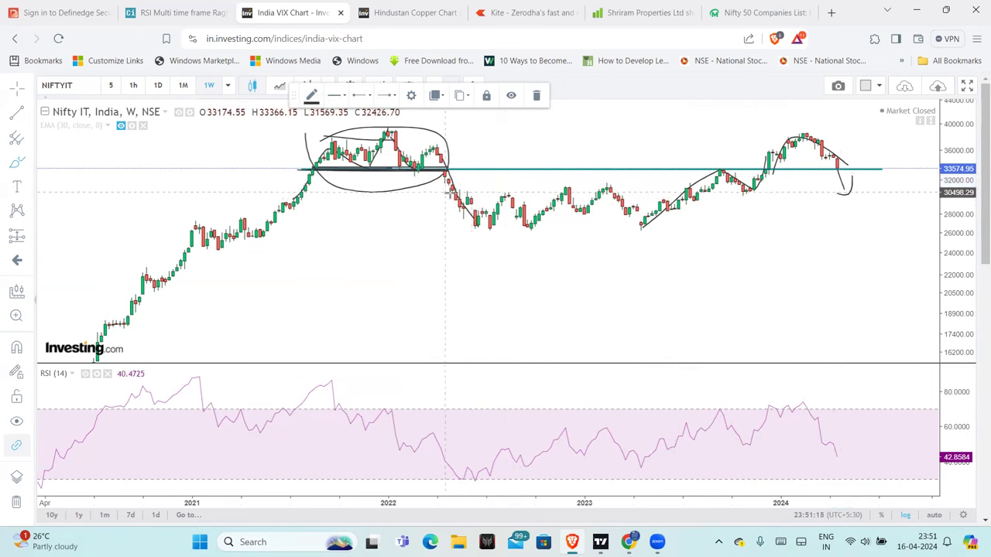
{"action": "left_click_drag", "start_coordinate": [445, 192], "coordinate": [863, 192]}
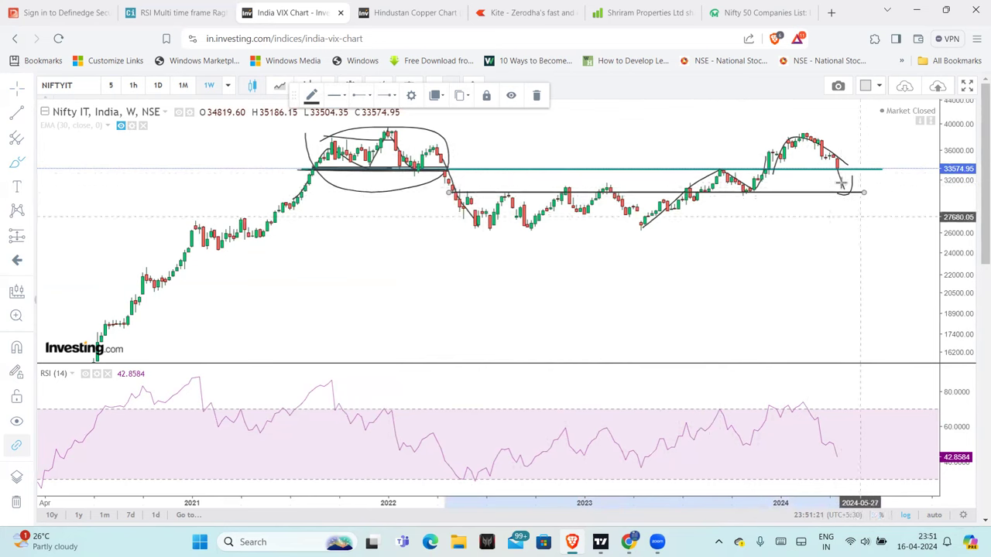
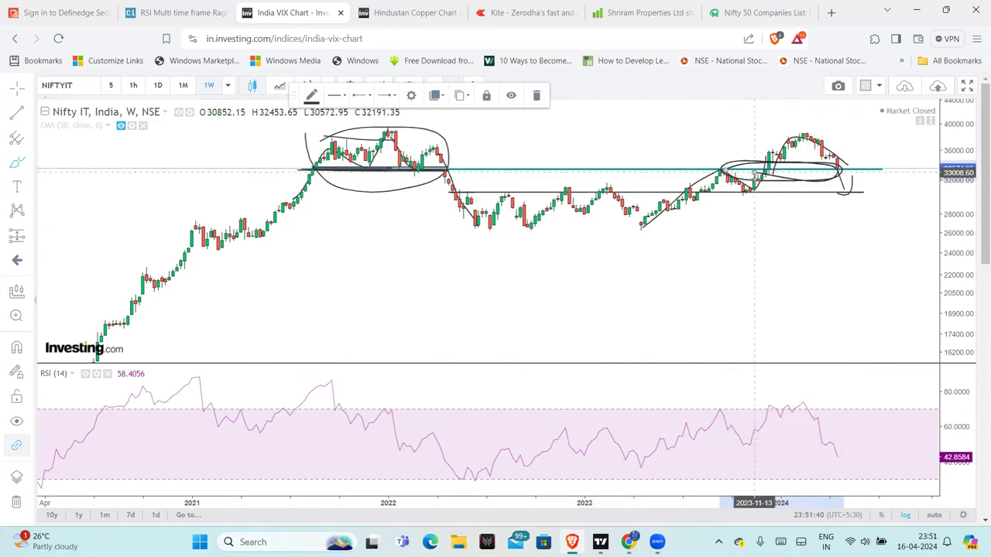
Mark the touches of the green level in 2022 and 2023–2024 with the Brush and sketch a projected rebound past the last candle.
{"action": "left_click_drag", "start_coordinate": [310, 171], "coordinate": [439, 170]}
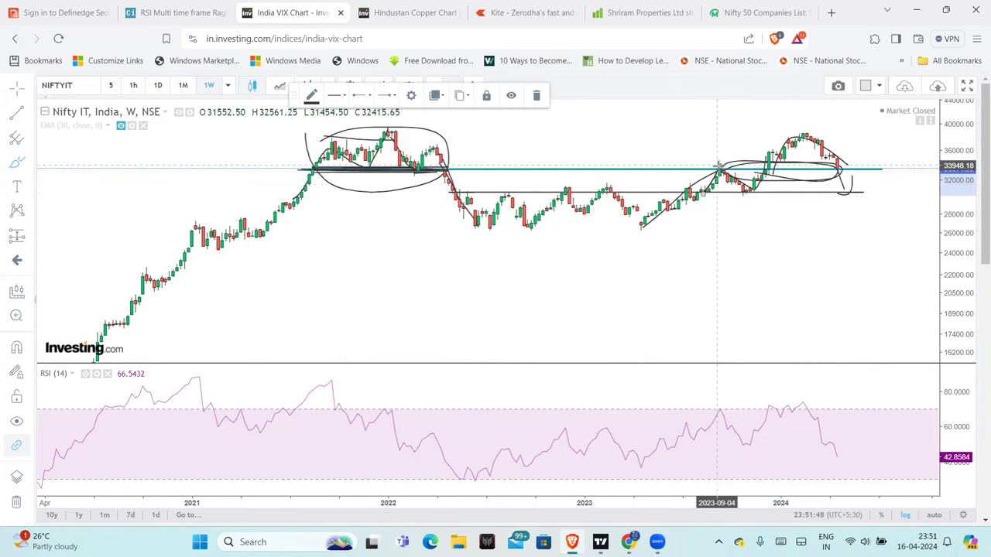
{"action": "mouse_move", "coordinate": [717, 166]}
{"action": "left_mouse_down"}
{"action": "mouse_move", "coordinate": [747, 190]}
{"action": "mouse_move", "coordinate": [773, 150]}
{"action": "left_mouse_up"}
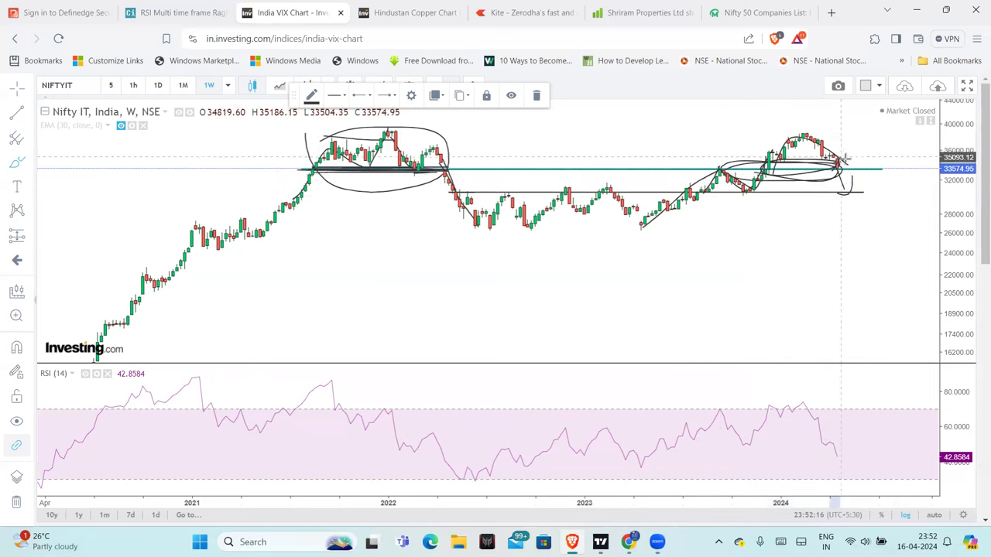
{"action": "left_click_drag", "start_coordinate": [894, 156], "coordinate": [892, 159]}
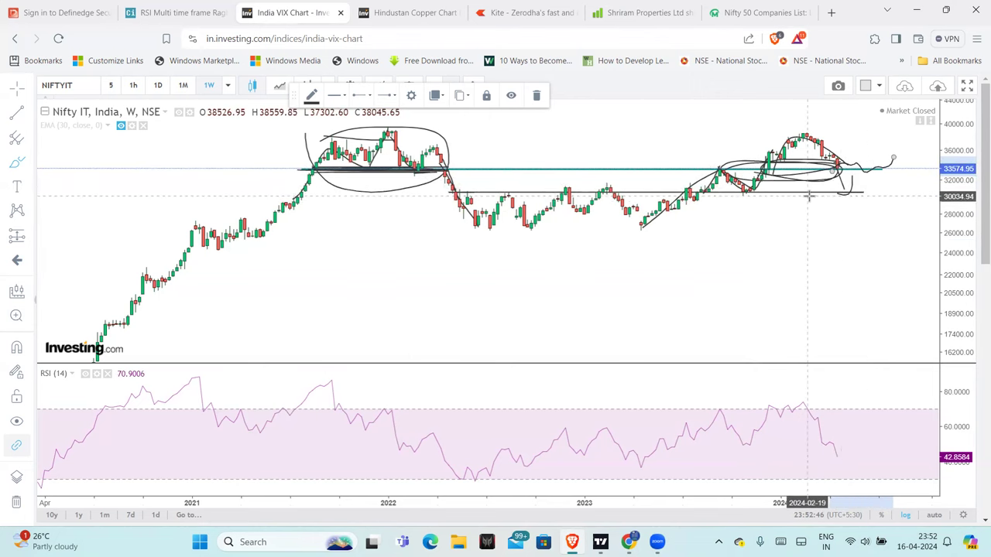
Remove all drawings from the chart, including the green level line.
{"action": "left_click", "coordinate": [16, 502]}
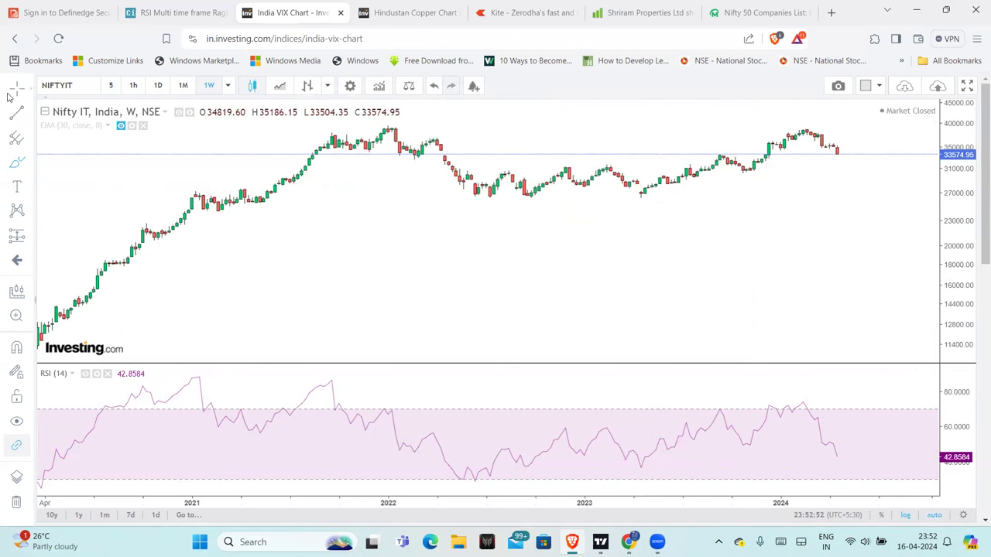
{"action": "left_click_drag", "start_coordinate": [333, 244], "coordinate": [442, 229]}
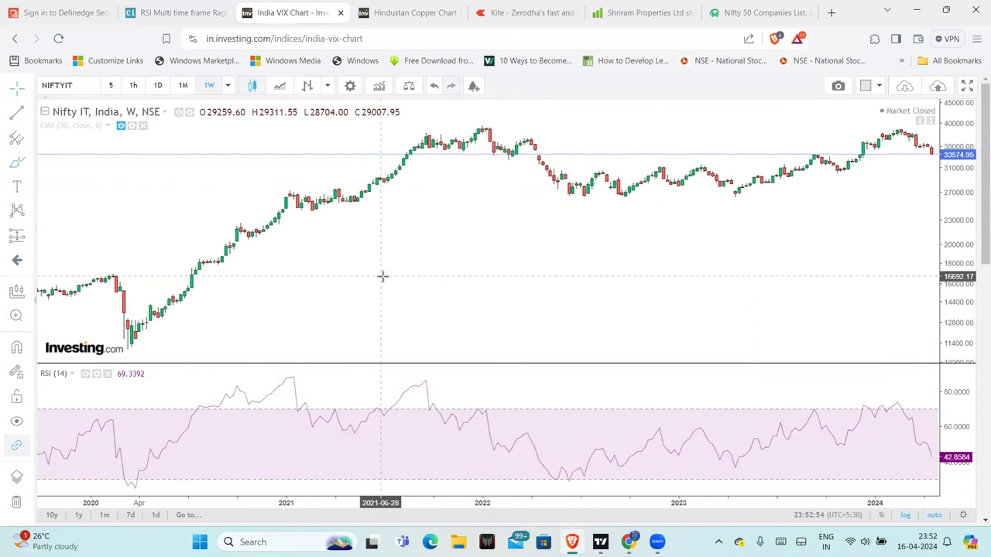
{"action": "left_click_drag", "start_coordinate": [382, 276], "coordinate": [449, 247]}
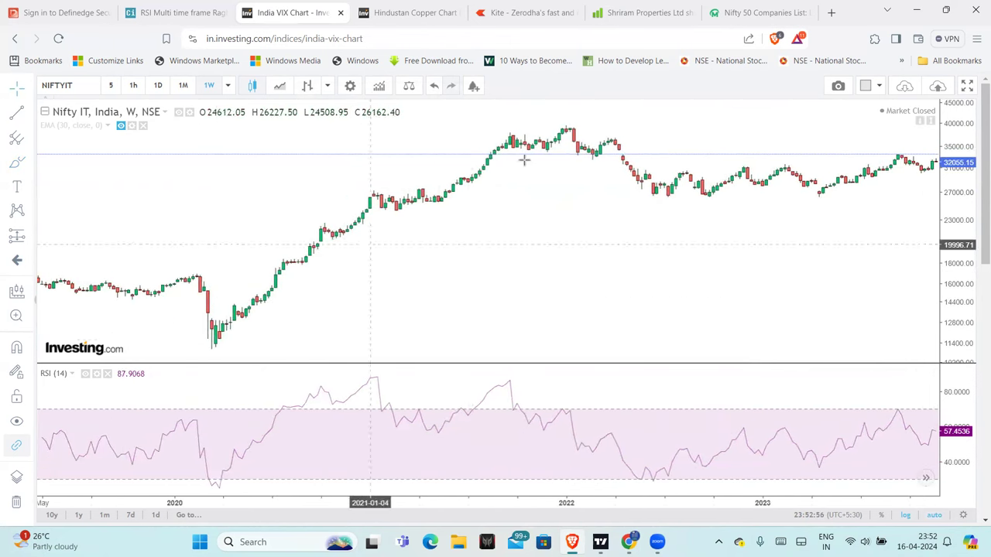
{"action": "left_click_drag", "start_coordinate": [575, 232], "coordinate": [356, 287]}
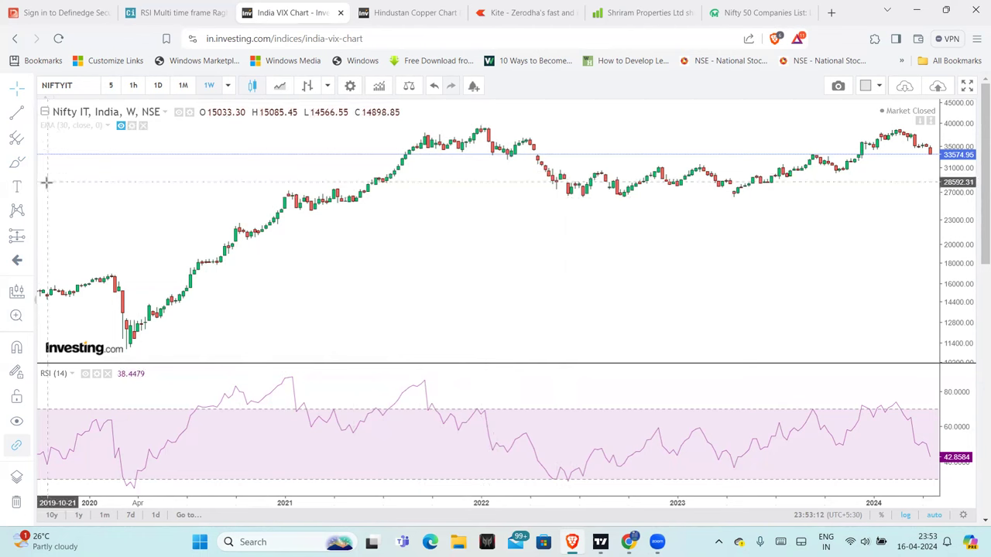
Measure the price range from the March 2020 low to the early 2022 peak and delete the measurement.
{"action": "left_click", "coordinate": [31, 237]}
{"action": "left_click", "coordinate": [68, 331]}
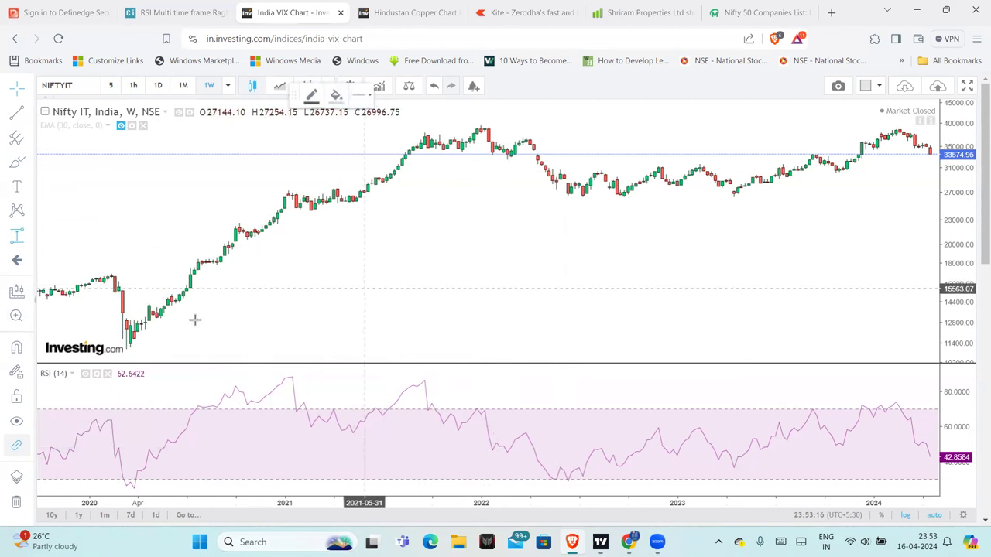
{"action": "scroll", "coordinate": [213, 331], "scroll_direction": "down", "scroll_amount": 2}
{"action": "left_click", "coordinate": [231, 346]}
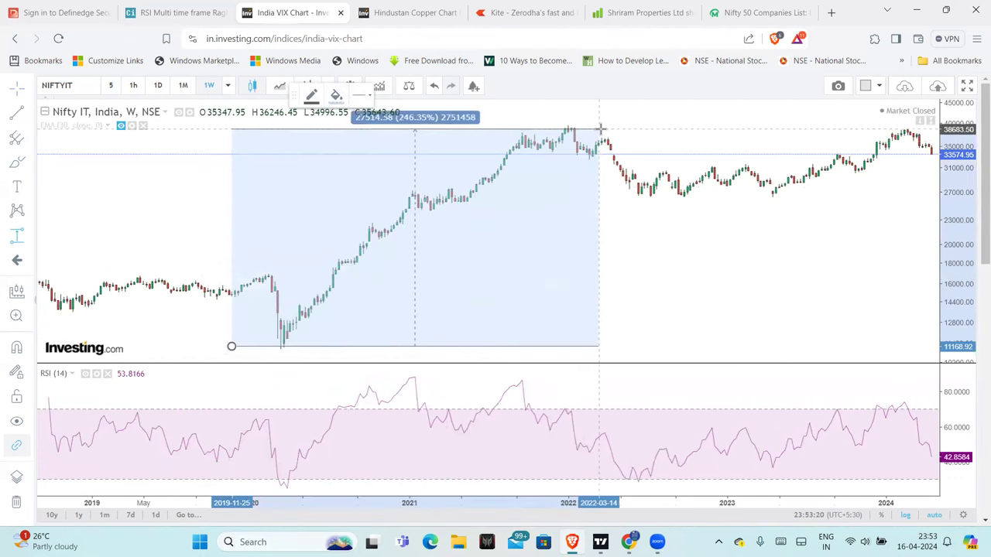
{"action": "left_click", "coordinate": [601, 128]}
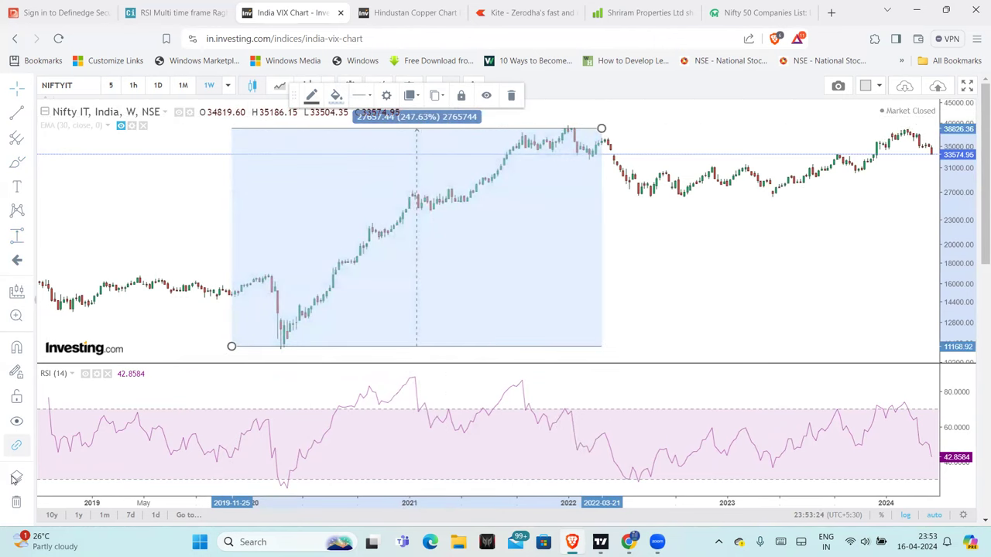
{"action": "key", "text": "Delete"}
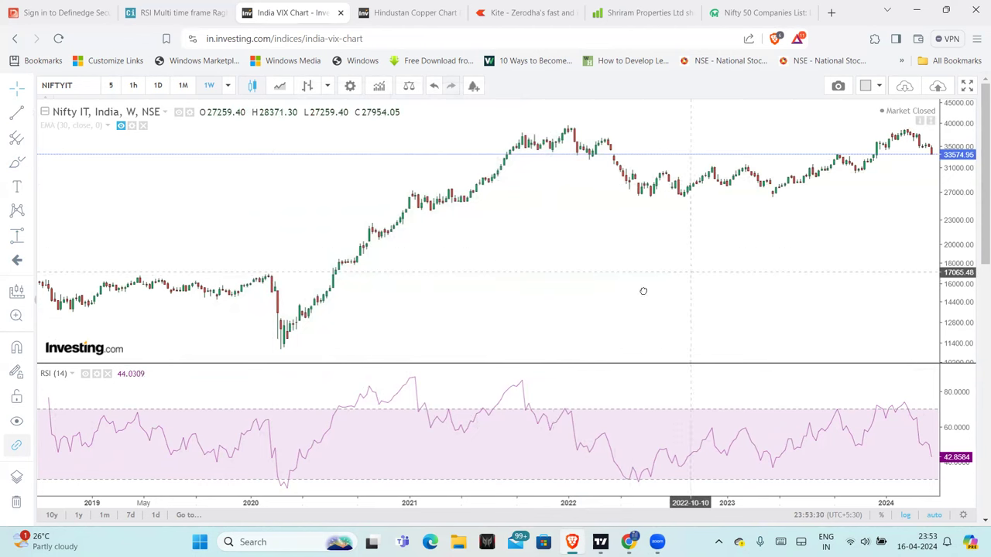
Check the Nifty IT trend on monthly candles and return to the weekly chart.
{"action": "scroll", "coordinate": [642, 290], "scroll_direction": "right", "scroll_amount": 3}
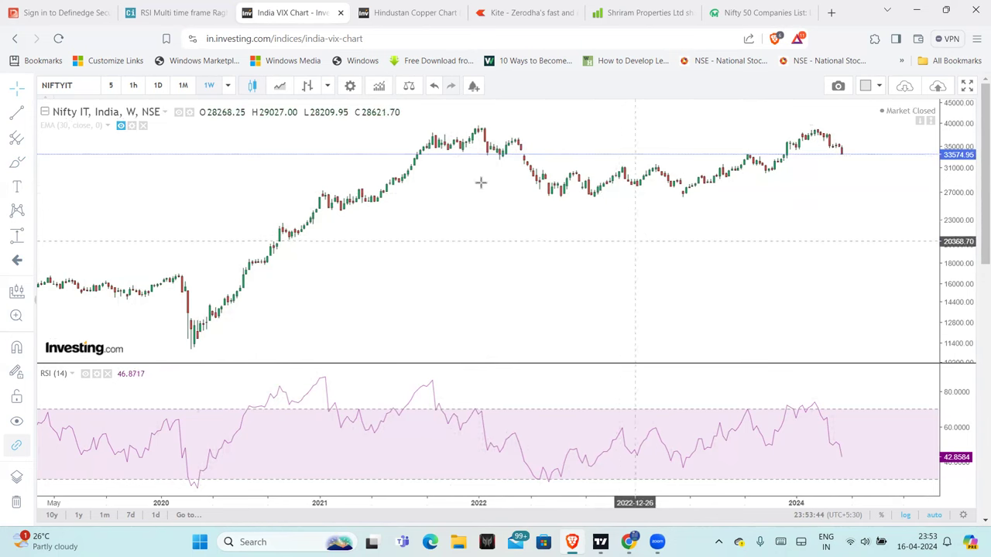
{"action": "left_click", "coordinate": [184, 86]}
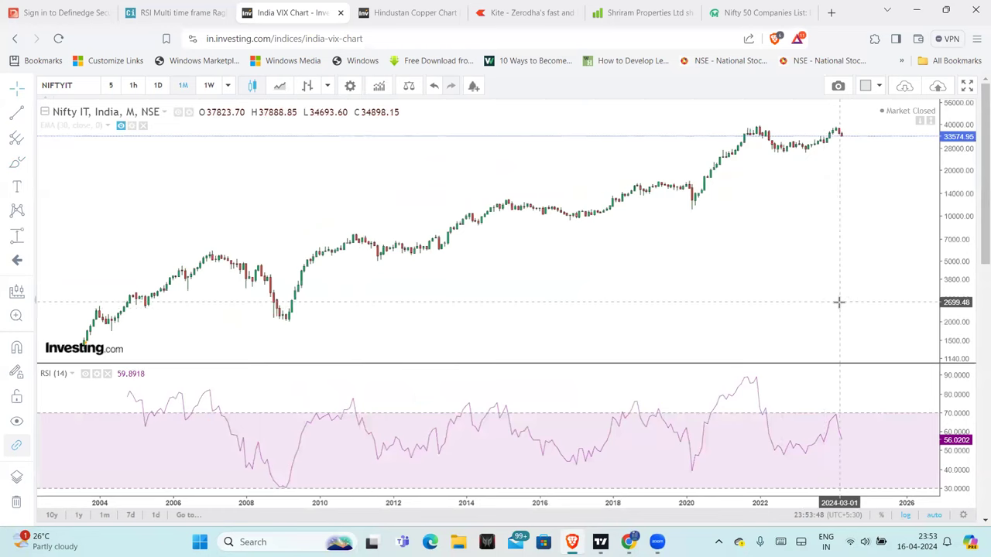
{"action": "scroll", "coordinate": [838, 302], "scroll_direction": "up", "scroll_amount": 5}
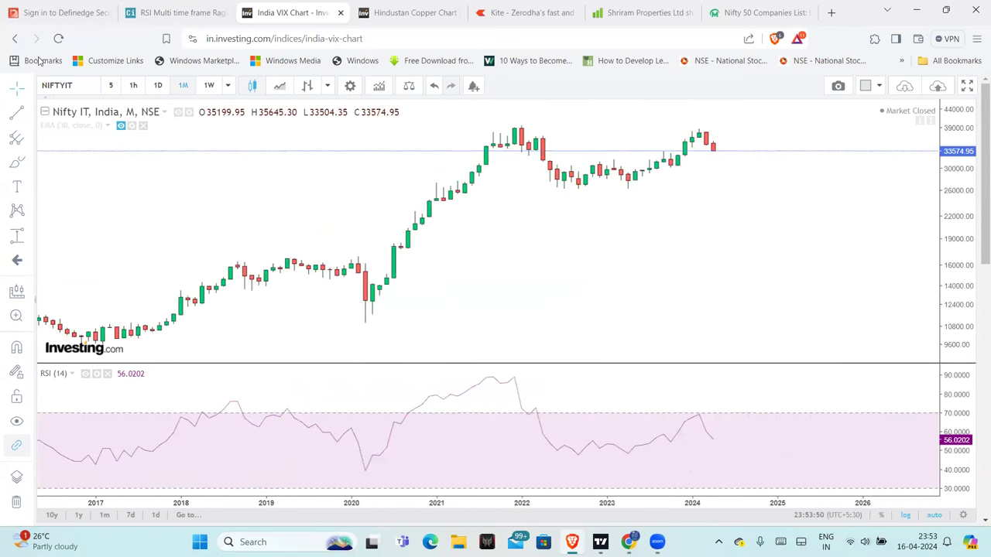
{"action": "left_click", "coordinate": [209, 86]}
{"action": "scroll", "coordinate": [582, 218], "scroll_direction": "down", "scroll_amount": 5}
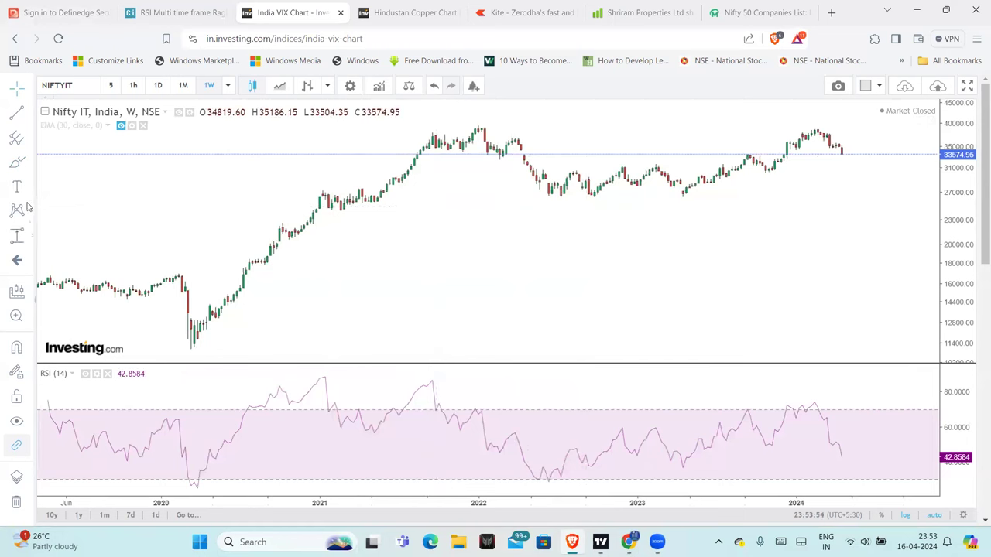
Draw a narrow parallel channel from the March 2020 low at about 11,046 up to the January 2022 peak.
{"action": "left_click", "coordinate": [31, 116]}
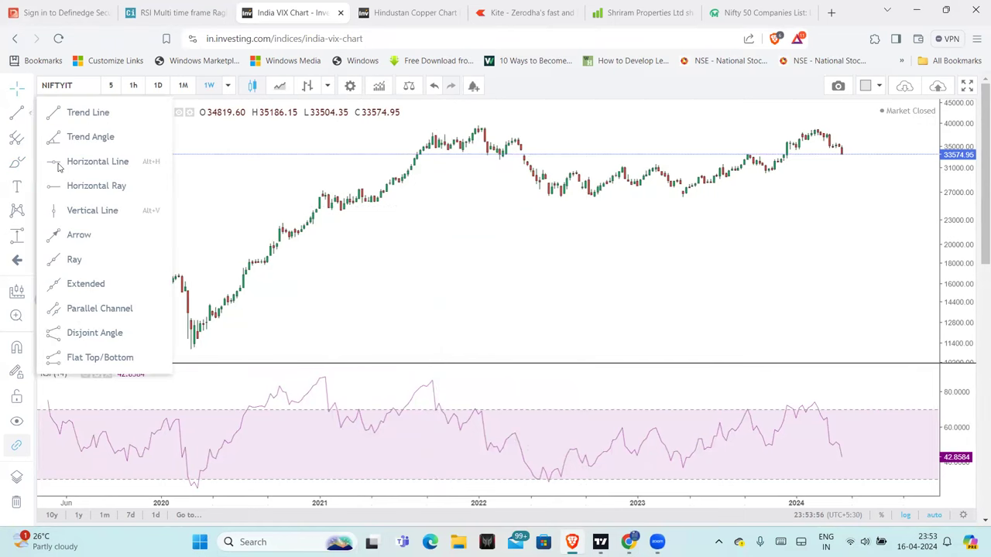
{"action": "left_click", "coordinate": [97, 308]}
{"action": "left_click", "coordinate": [192, 348]}
{"action": "left_click", "coordinate": [474, 125]}
{"action": "left_click", "coordinate": [332, 240]}
{"action": "scroll", "coordinate": [499, 217], "scroll_direction": "down", "scroll_amount": 2}
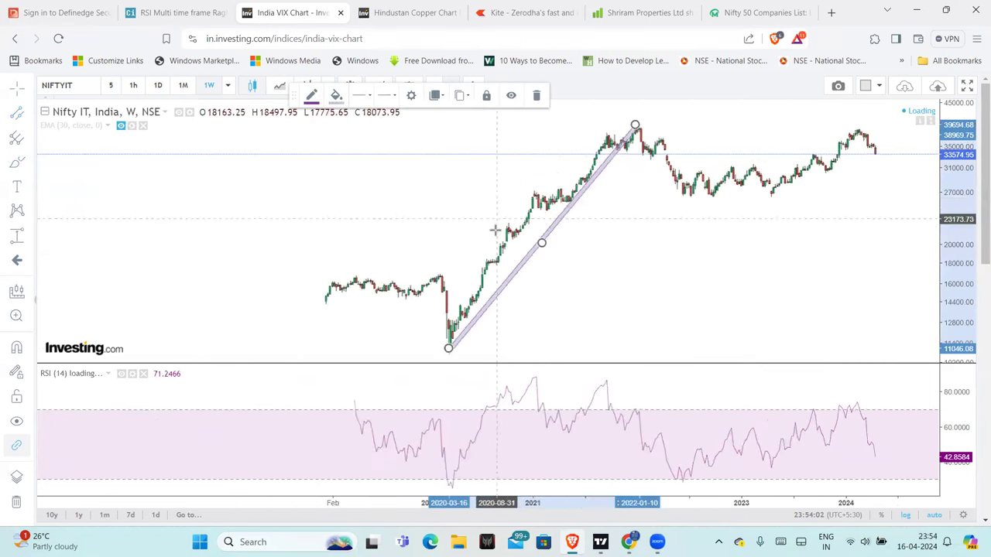
{"action": "scroll", "coordinate": [494, 230], "scroll_direction": "down", "scroll_amount": 4}
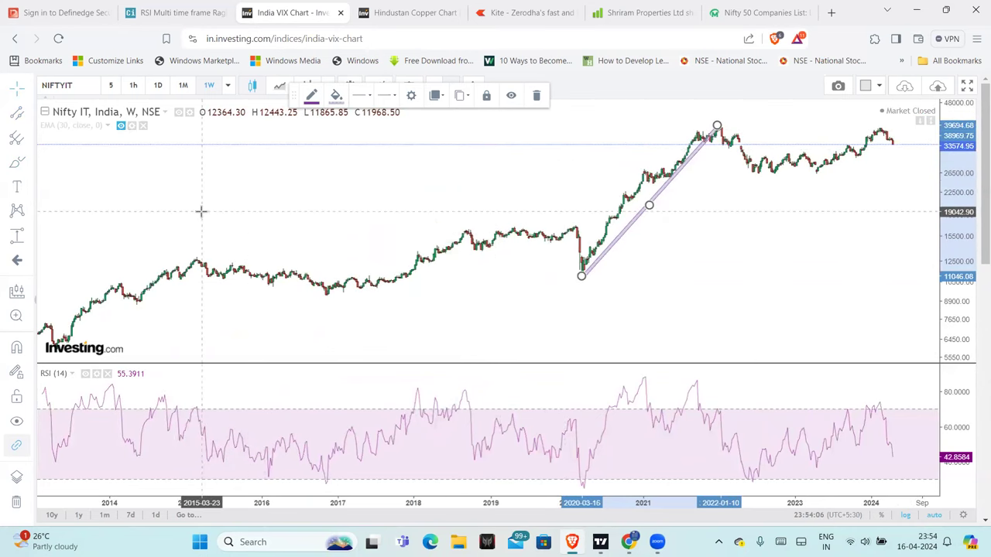
Draw a narrow parallel channel along the rally from the February 2009 low at about 2,007 up to the January 2011 peak.
{"action": "left_click", "coordinate": [15, 93]}
{"action": "mouse_move", "coordinate": [214, 194]}
{"action": "left_mouse_down"}
{"action": "mouse_move", "coordinate": [401, 122]}
{"action": "mouse_move", "coordinate": [425, 245]}
{"action": "mouse_move", "coordinate": [380, 232]}
{"action": "mouse_move", "coordinate": [559, 168]}
{"action": "left_mouse_up"}
{"action": "left_click_drag", "start_coordinate": [504, 310], "coordinate": [369, 233]}
{"action": "scroll", "coordinate": [202, 174], "scroll_direction": "down", "scroll_amount": 5}
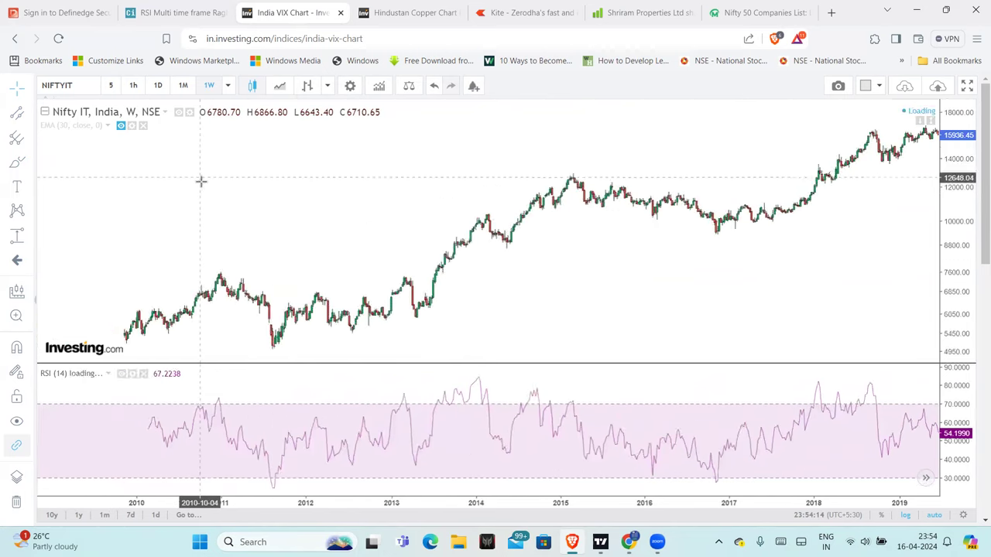
{"action": "left_click_drag", "start_coordinate": [224, 156], "coordinate": [460, 233]}
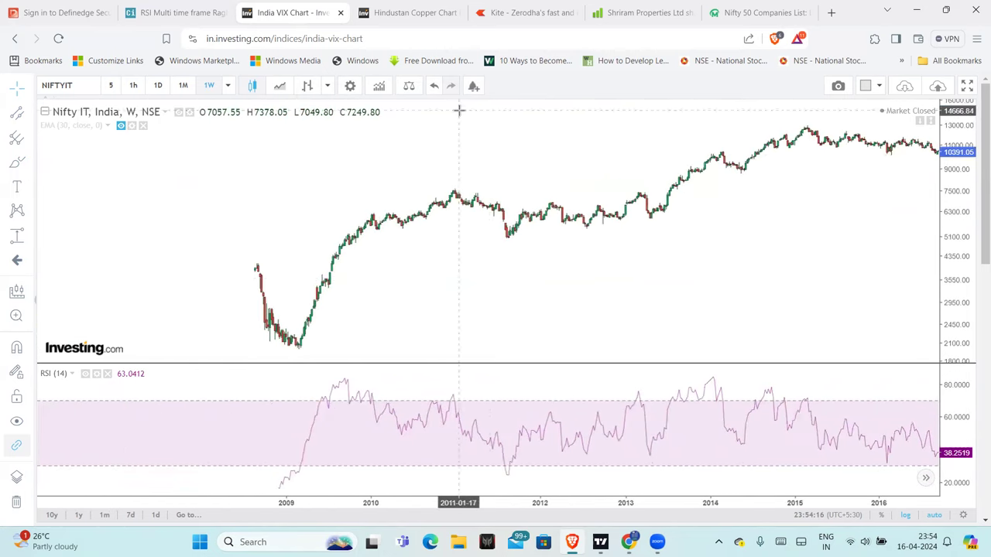
{"action": "scroll", "coordinate": [534, 274], "scroll_direction": "up", "scroll_amount": 1}
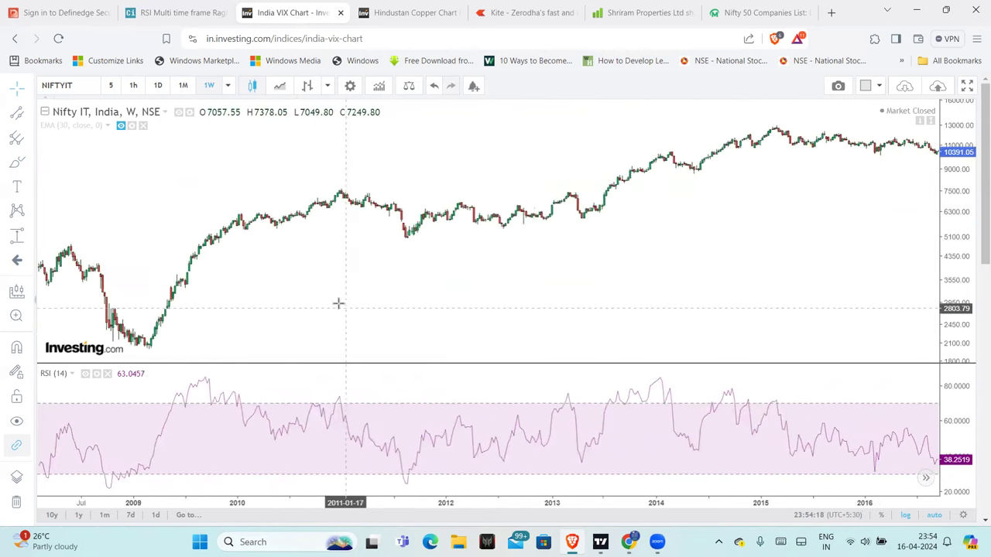
{"action": "left_click", "coordinate": [18, 115]}
{"action": "mouse_move", "coordinate": [143, 347]}
{"action": "left_mouse_down"}
{"action": "mouse_move", "coordinate": [180, 302]}
{"action": "mouse_move", "coordinate": [319, 195]}
{"action": "mouse_move", "coordinate": [255, 209]}
{"action": "mouse_move", "coordinate": [338, 189]}
{"action": "left_mouse_up"}
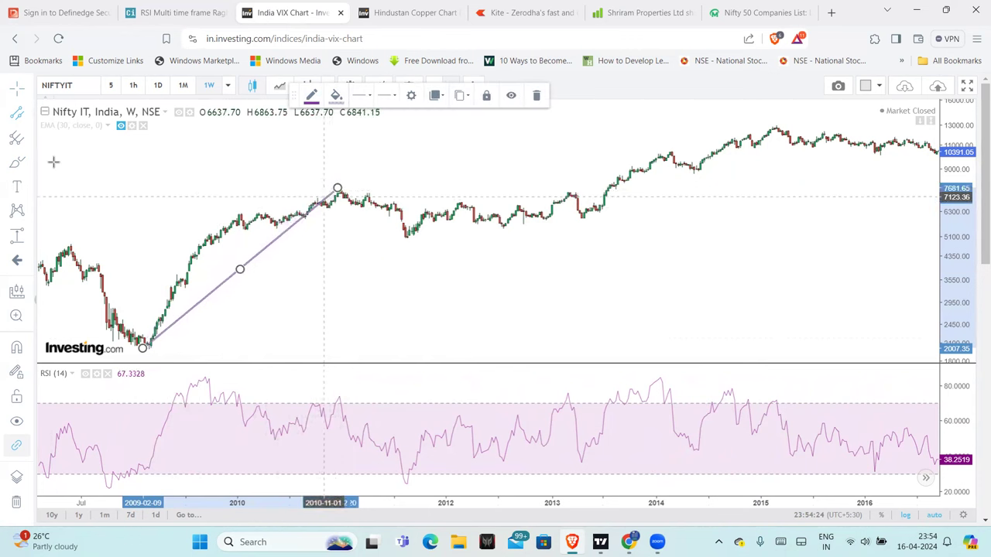
Trace the upper and lower edges of the 2011–2013 consolidation with freehand brush strokes.
{"action": "left_click", "coordinate": [18, 114]}
{"action": "left_click_drag", "start_coordinate": [338, 188], "coordinate": [600, 207]}
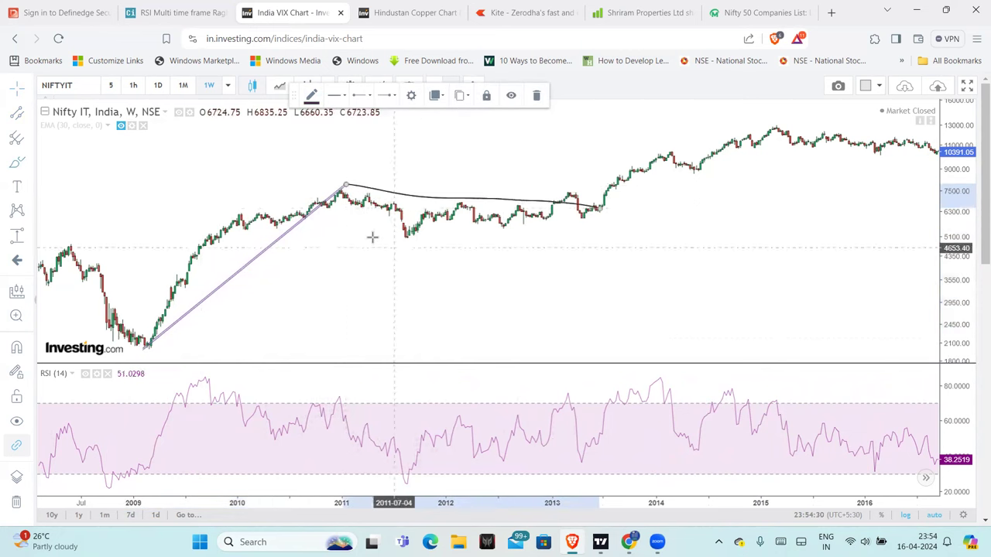
{"action": "left_click_drag", "start_coordinate": [409, 242], "coordinate": [600, 222]}
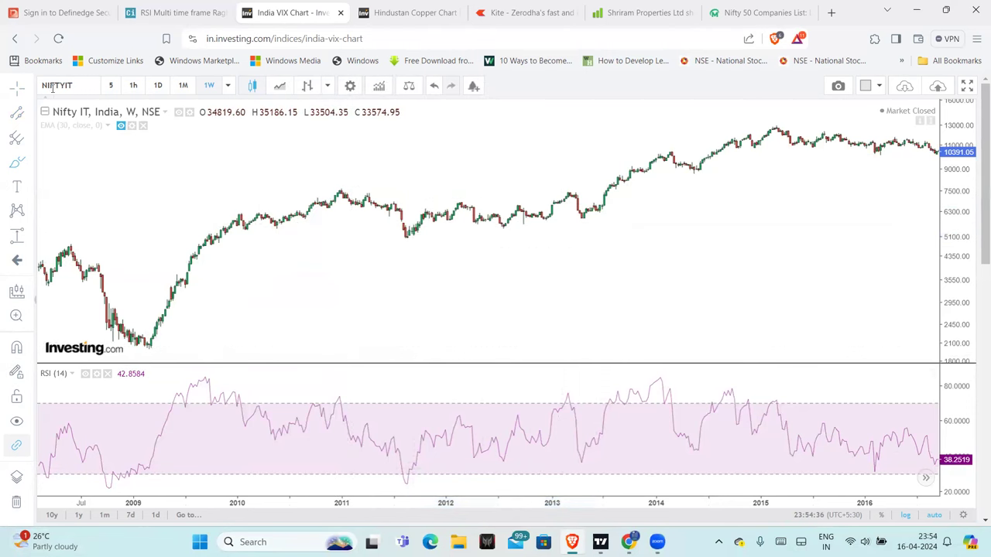
Trace the 2013–2015 rally and the edges of the following consolidation with brush strokes, and remove all drawings.
{"action": "left_click_drag", "start_coordinate": [522, 272], "coordinate": [235, 336]}
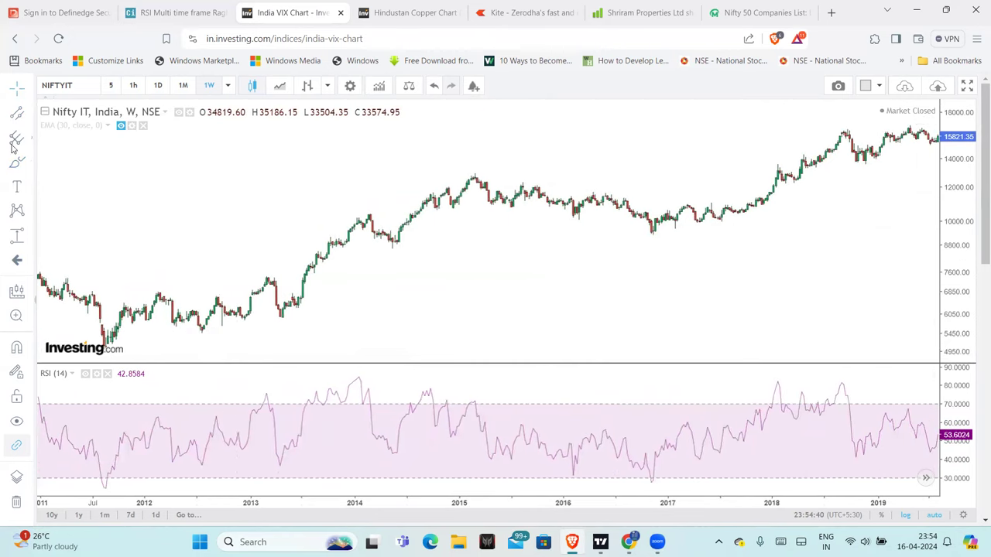
{"action": "left_click", "coordinate": [281, 314]}
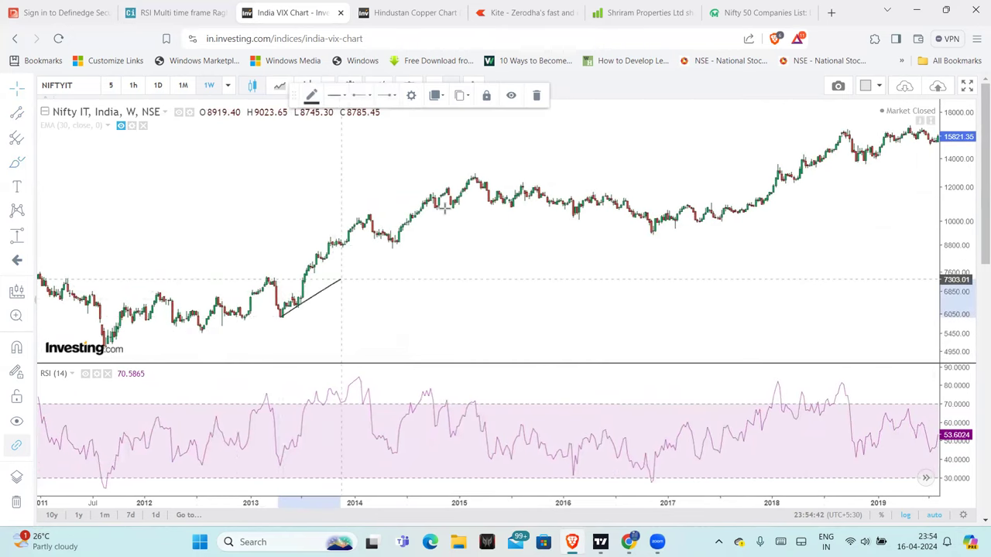
{"action": "left_click", "coordinate": [473, 178]}
{"action": "left_click", "coordinate": [750, 211]}
{"action": "left_click", "coordinate": [466, 207]}
{"action": "left_click", "coordinate": [714, 237]}
{"action": "left_click", "coordinate": [15, 502]}
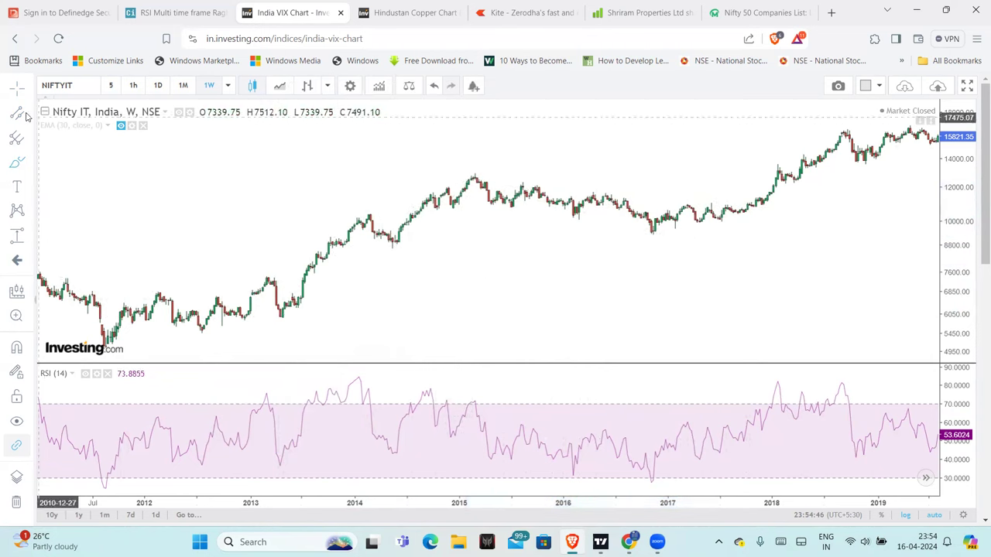
Trace the late 2016 to 2018 rally and both edges of the 2018–2020 sideways range with brush strokes.
{"action": "scroll", "coordinate": [715, 275], "scroll_direction": "right", "scroll_amount": 5}
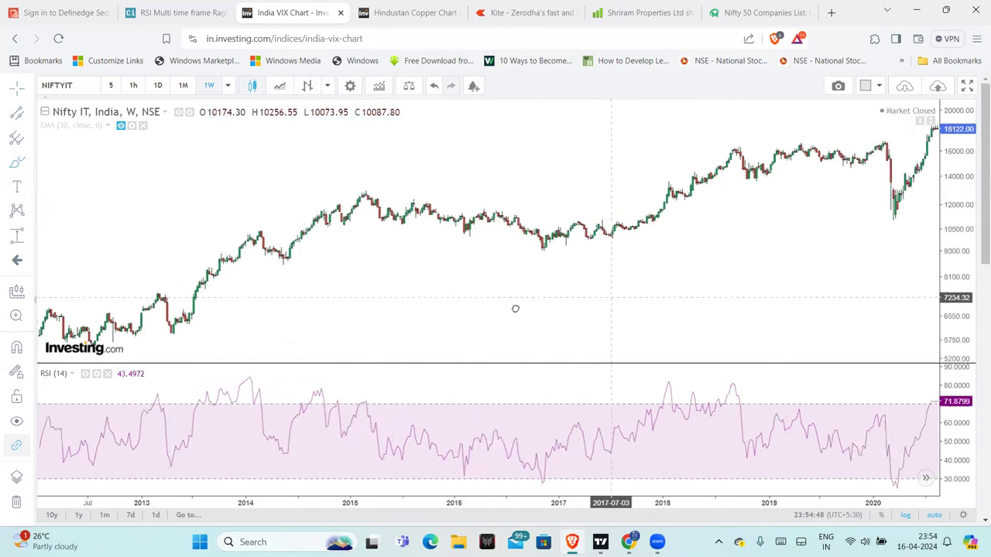
{"action": "scroll", "coordinate": [567, 301], "scroll_direction": "up", "scroll_amount": 2}
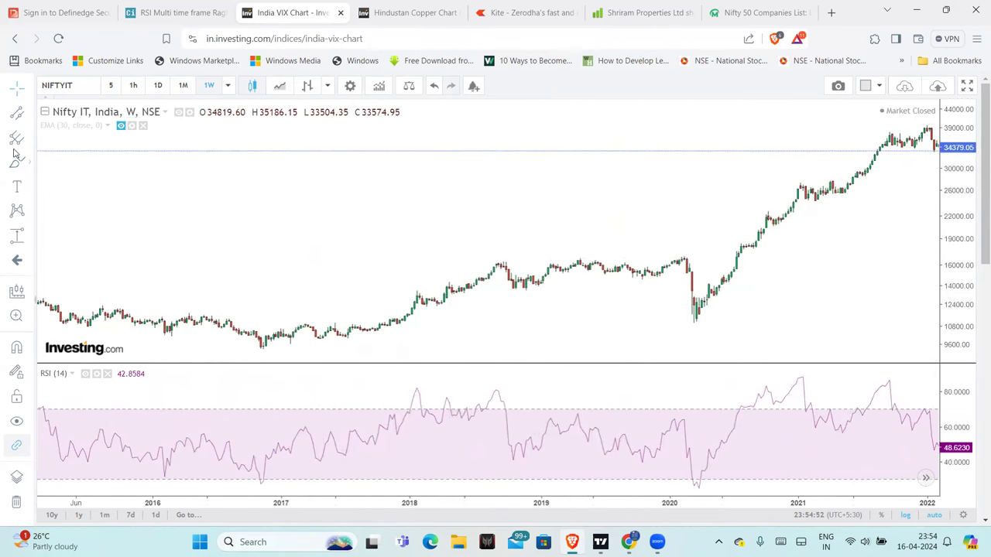
{"action": "mouse_move", "coordinate": [263, 346]}
{"action": "left_mouse_down"}
{"action": "mouse_move", "coordinate": [497, 262]}
{"action": "mouse_move", "coordinate": [701, 264]}
{"action": "left_mouse_up"}
{"action": "left_click_drag", "start_coordinate": [517, 294], "coordinate": [682, 271]}
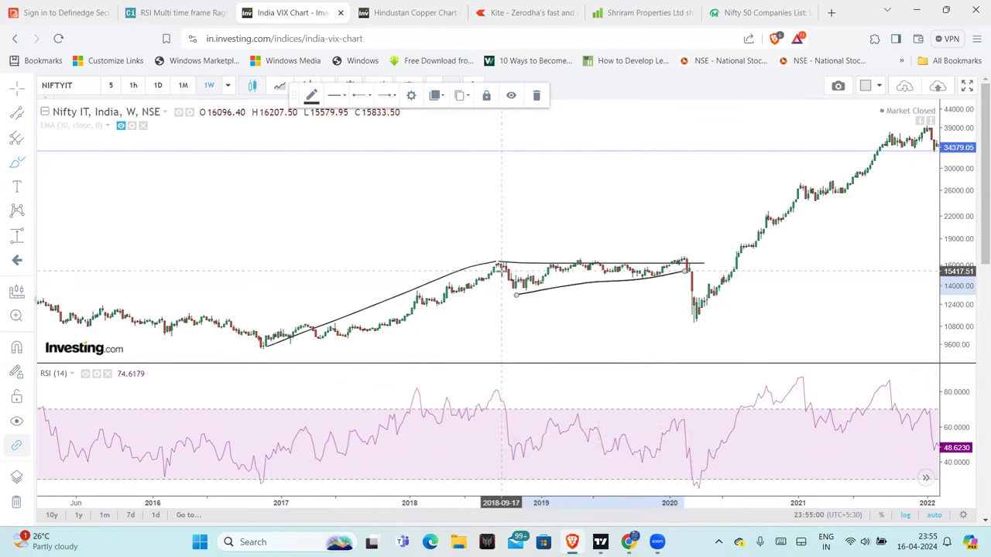
Encircle the 2018–2020 range and the March 2020 drop with brush strokes, and remove all drawings.
{"action": "mouse_move", "coordinate": [499, 265]}
{"action": "left_mouse_down"}
{"action": "mouse_move", "coordinate": [542, 254]}
{"action": "mouse_move", "coordinate": [658, 254]}
{"action": "mouse_move", "coordinate": [684, 270]}
{"action": "mouse_move", "coordinate": [685, 327]}
{"action": "mouse_move", "coordinate": [699, 267]}
{"action": "left_mouse_up"}
{"action": "left_click_drag", "start_coordinate": [610, 336], "coordinate": [691, 300]}
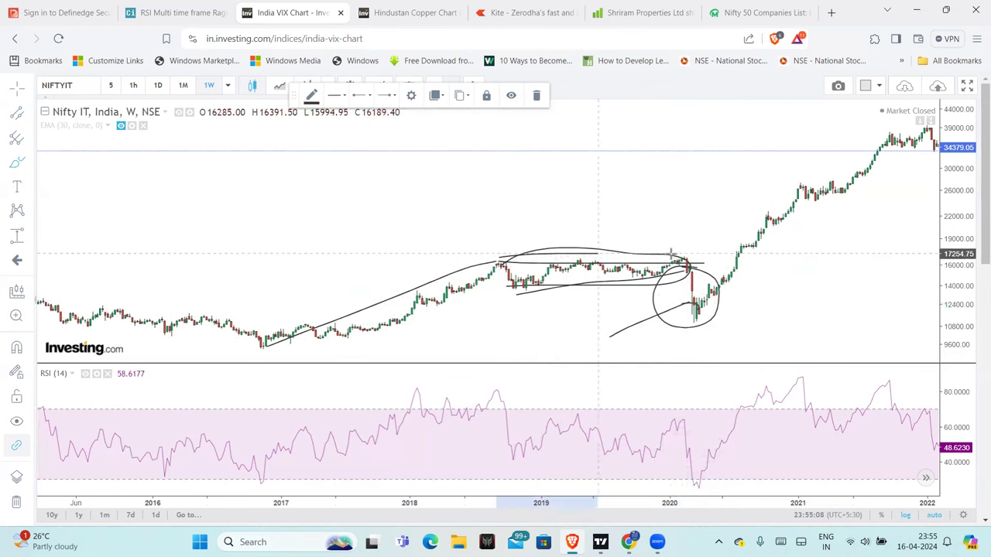
{"action": "left_click_drag", "start_coordinate": [659, 293], "coordinate": [513, 284]}
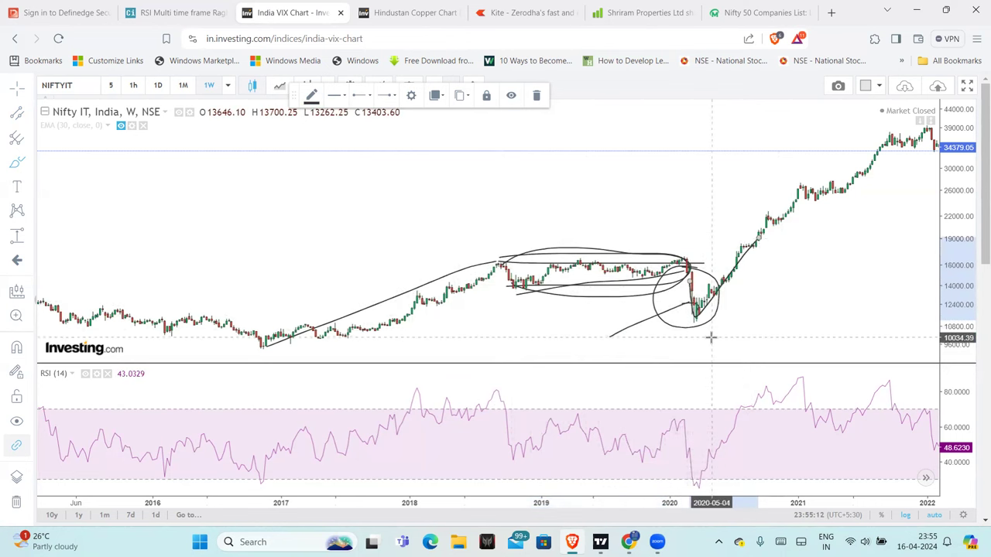
{"action": "scroll", "coordinate": [712, 336], "scroll_direction": "up", "scroll_amount": 3}
{"action": "scroll", "coordinate": [712, 336], "scroll_direction": "up", "scroll_amount": 2}
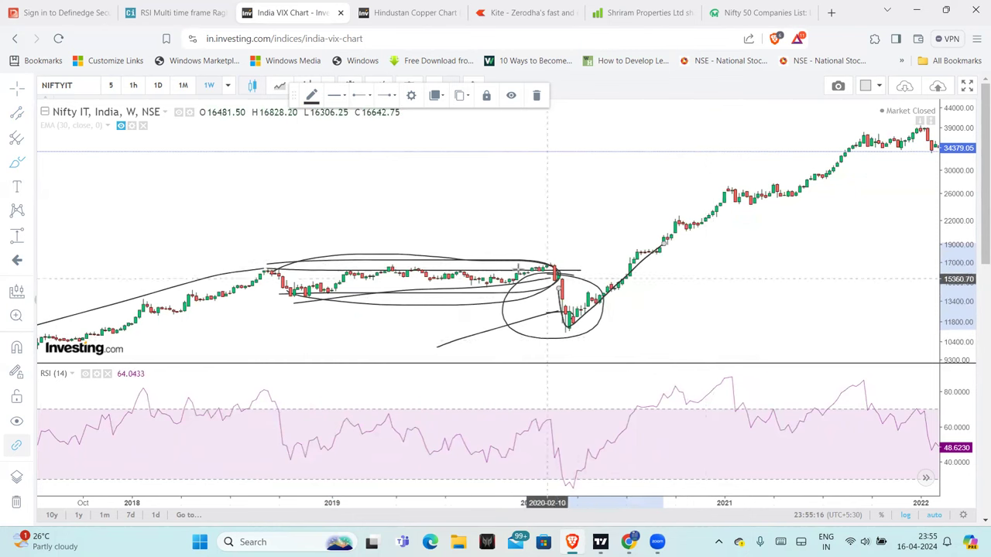
{"action": "left_click", "coordinate": [17, 503]}
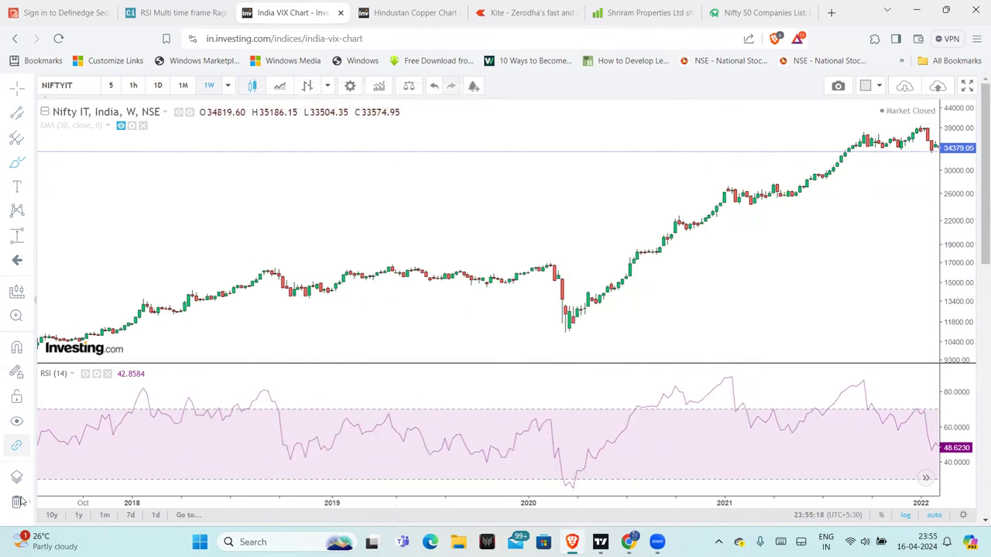
Draw a narrow parallel channel from the March 2020 low at about 11,169 up to December 2021 at about 39,258.
{"action": "left_click_drag", "start_coordinate": [778, 298], "coordinate": [448, 298]}
{"action": "left_click_drag", "start_coordinate": [575, 294], "coordinate": [502, 297]}
{"action": "scroll", "coordinate": [500, 297], "scroll_direction": "down", "scroll_amount": 1}
{"action": "scroll", "coordinate": [550, 281], "scroll_direction": "down", "scroll_amount": 2}
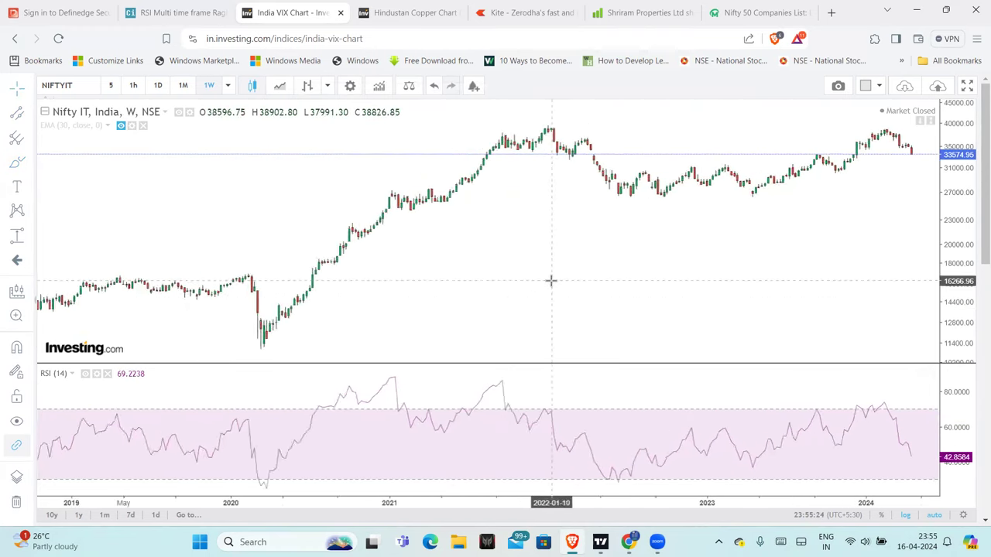
{"action": "left_click_drag", "start_coordinate": [661, 278], "coordinate": [469, 305]}
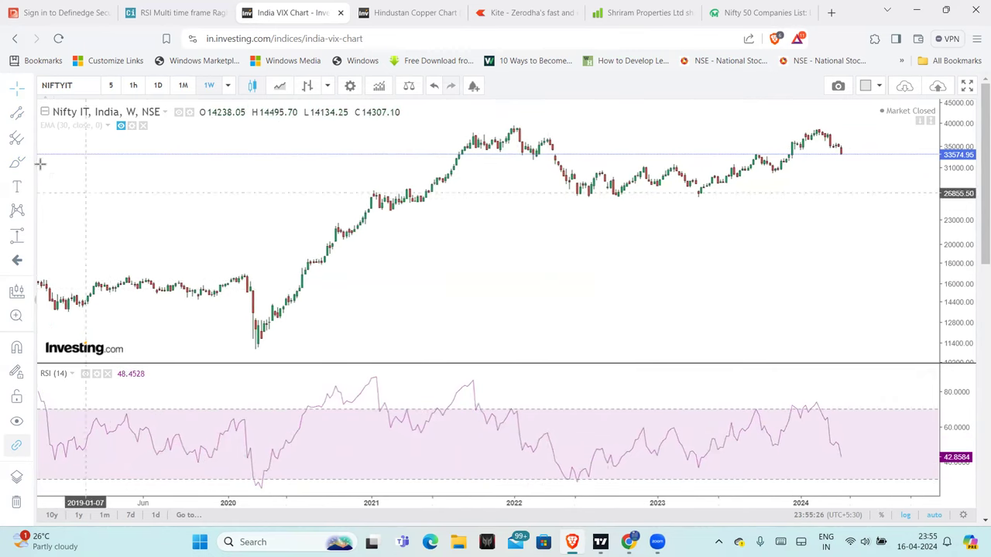
{"action": "left_click", "coordinate": [17, 114]}
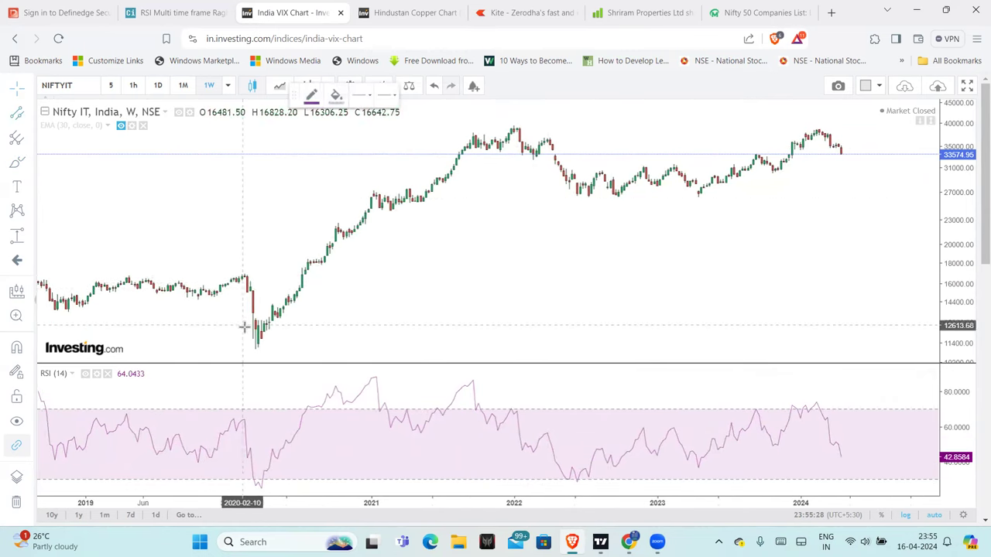
{"action": "left_click", "coordinate": [258, 346]}
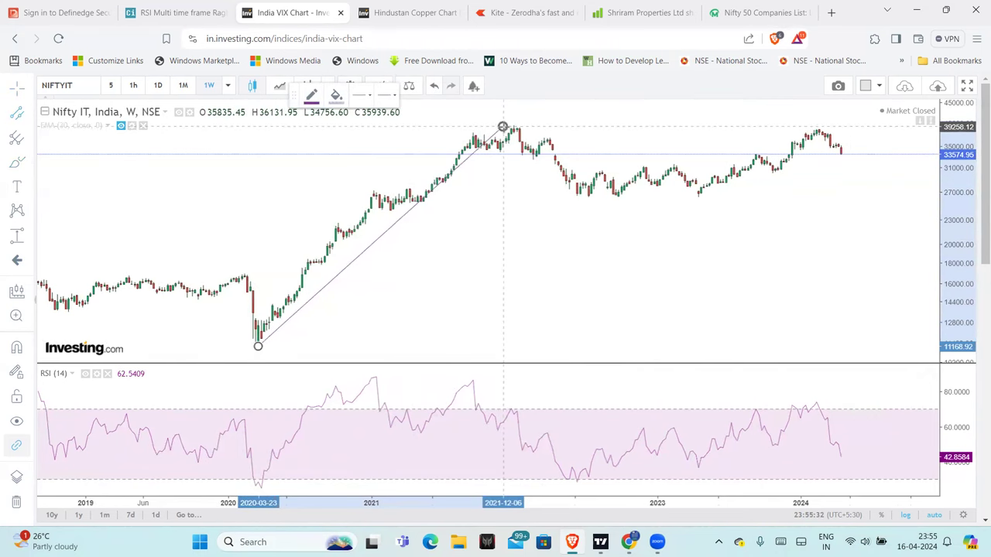
{"action": "left_click", "coordinate": [503, 126]}
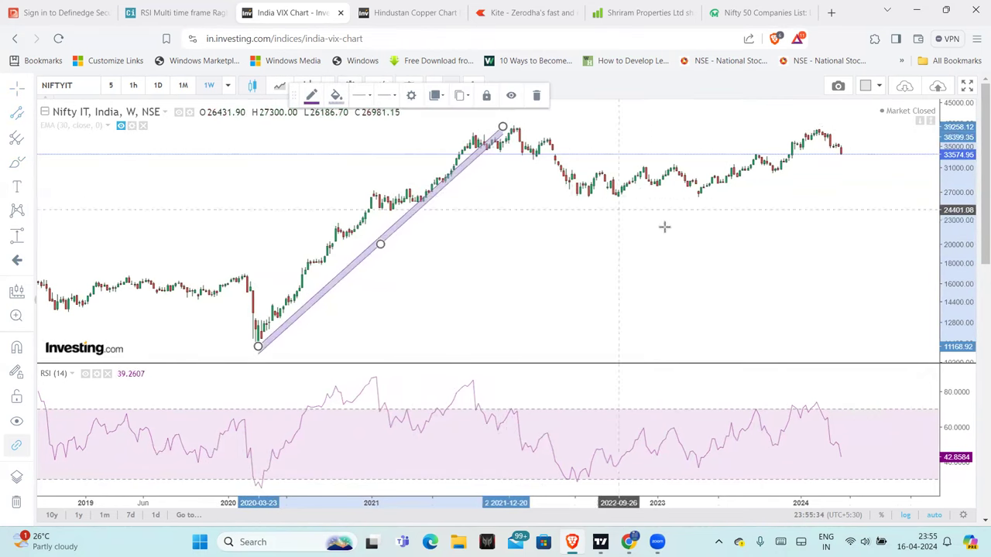
Brush a curve from the early 2022 peak across the correction to 2024, and remove all drawings.
{"action": "left_click", "coordinate": [12, 164]}
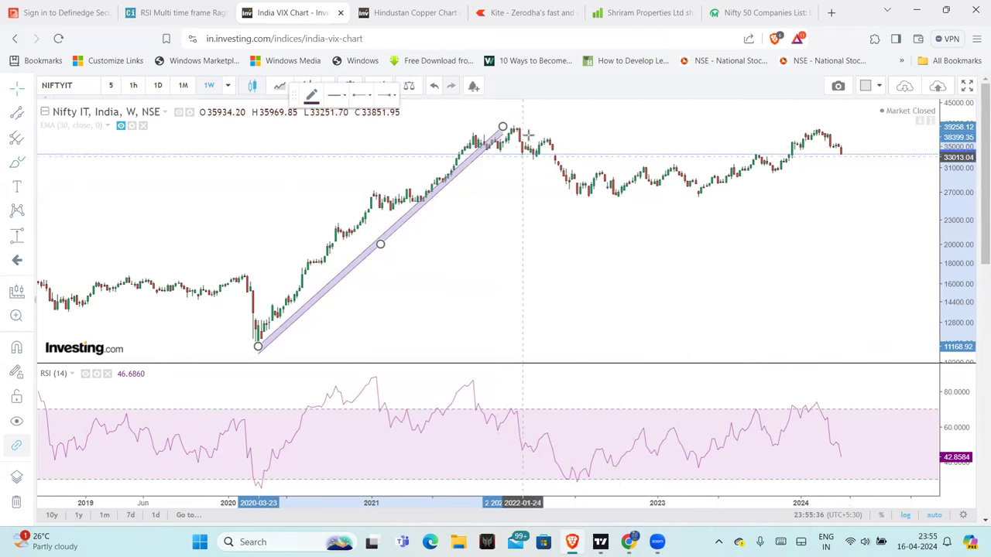
{"action": "left_click_drag", "start_coordinate": [510, 128], "coordinate": [751, 155]}
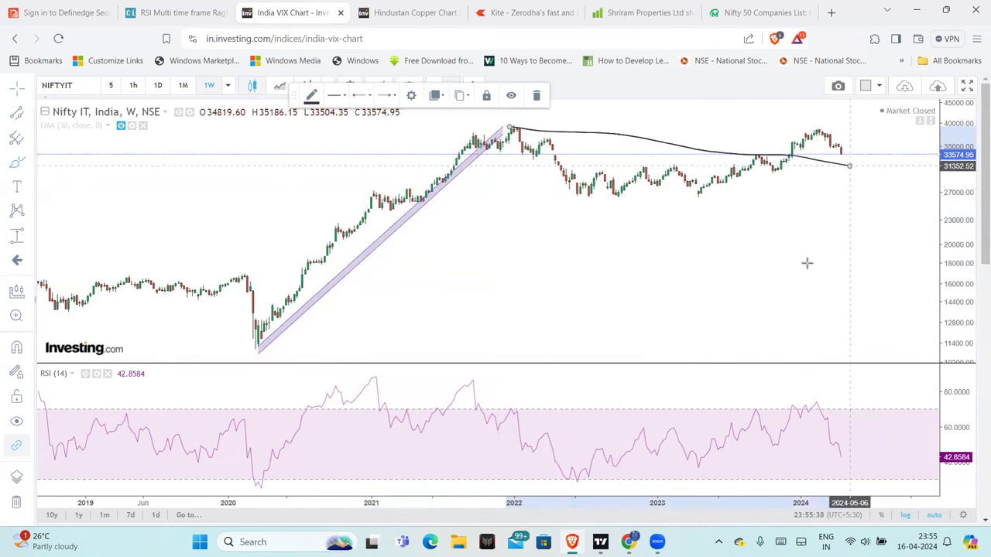
{"action": "left_click", "coordinate": [16, 502]}
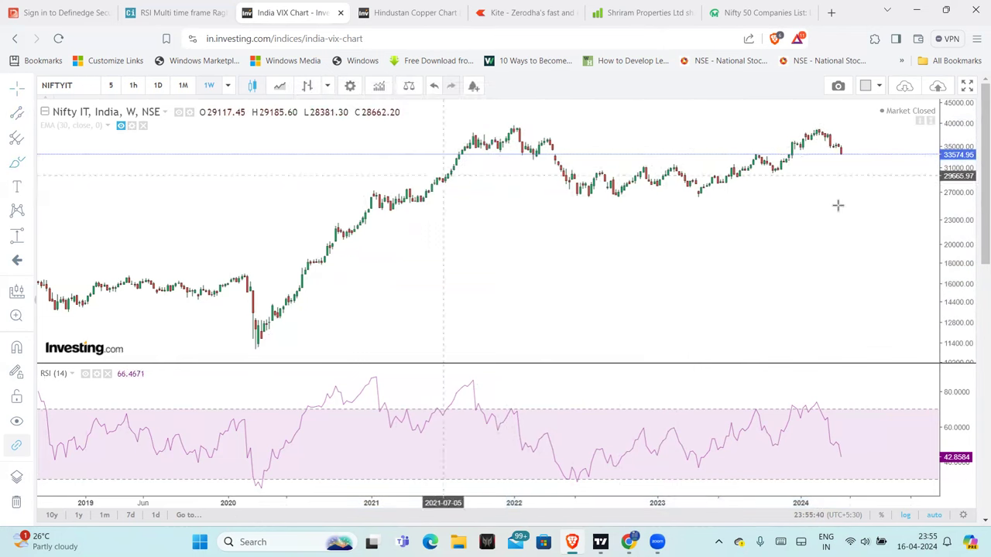
Draw a narrow parallel channel from the March 2020 low at about 11,419 up to the peak around the end of 2021.
{"action": "scroll", "coordinate": [837, 217], "scroll_direction": "up", "scroll_amount": 2}
{"action": "left_click", "coordinate": [17, 117]}
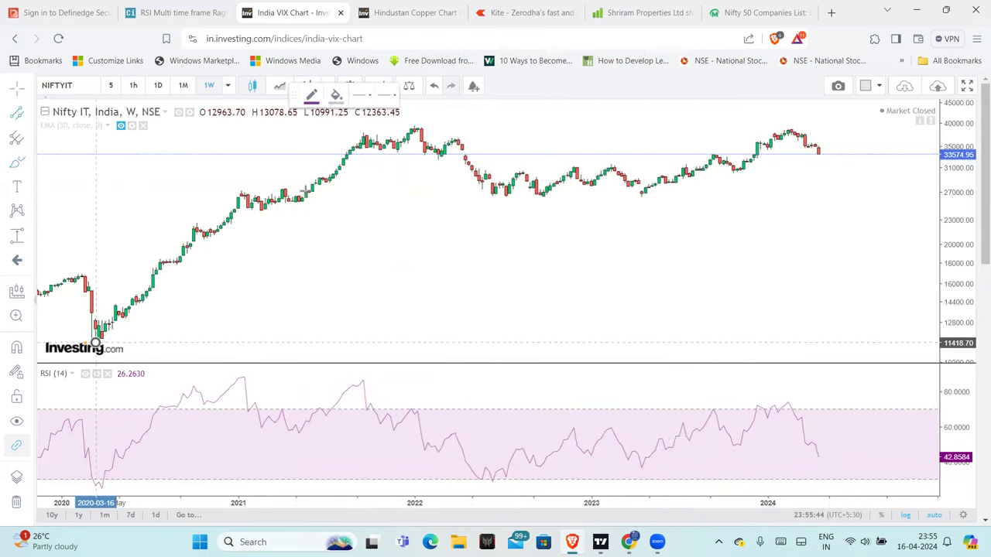
{"action": "left_click", "coordinate": [96, 343]}
{"action": "scroll", "coordinate": [75, 217], "scroll_direction": "down", "scroll_amount": 2}
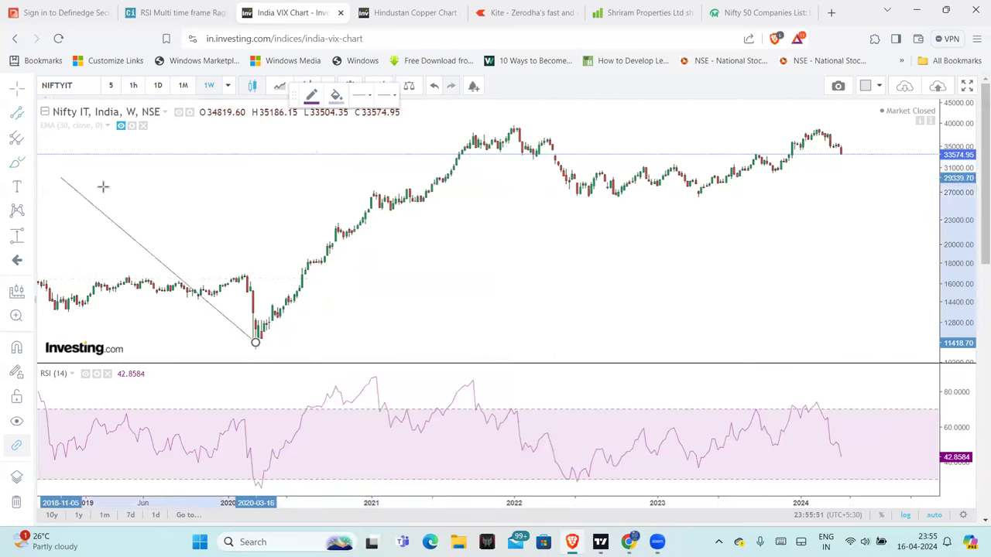
{"action": "left_click", "coordinate": [511, 126]}
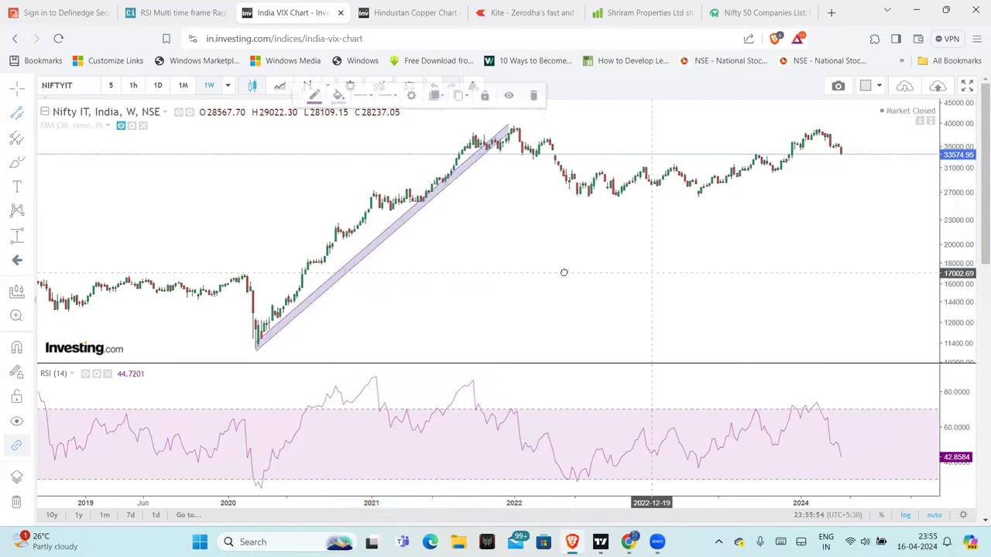
Draw a narrow falling channel from the September 2021 high at about 37,807 down to June 2024 at about 31,997.
{"action": "scroll", "coordinate": [597, 294], "scroll_direction": "right", "scroll_amount": 3}
{"action": "scroll", "coordinate": [595, 294], "scroll_direction": "up", "scroll_amount": 2}
{"action": "left_click_drag", "start_coordinate": [610, 292], "coordinate": [762, 286]}
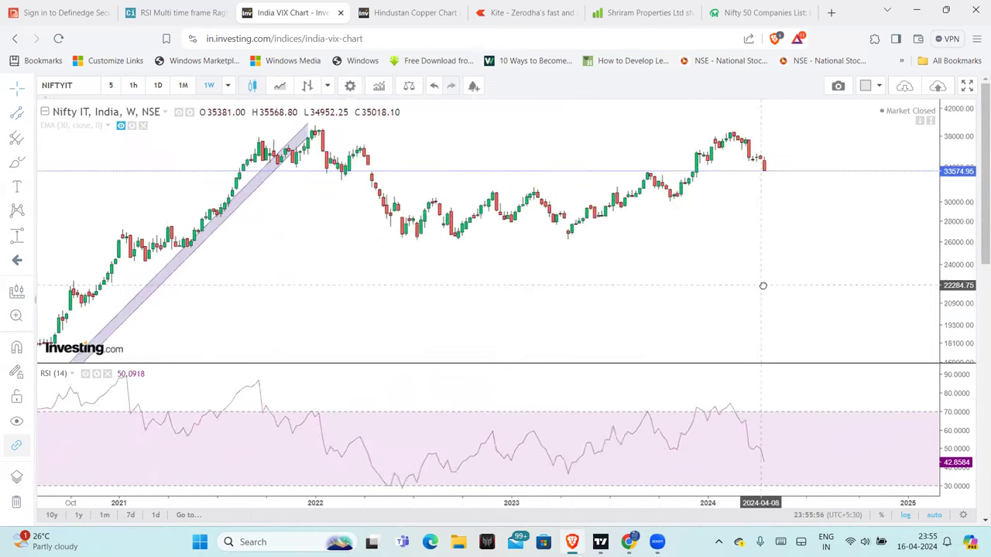
{"action": "left_click", "coordinate": [15, 114]}
{"action": "left_click", "coordinate": [266, 137]}
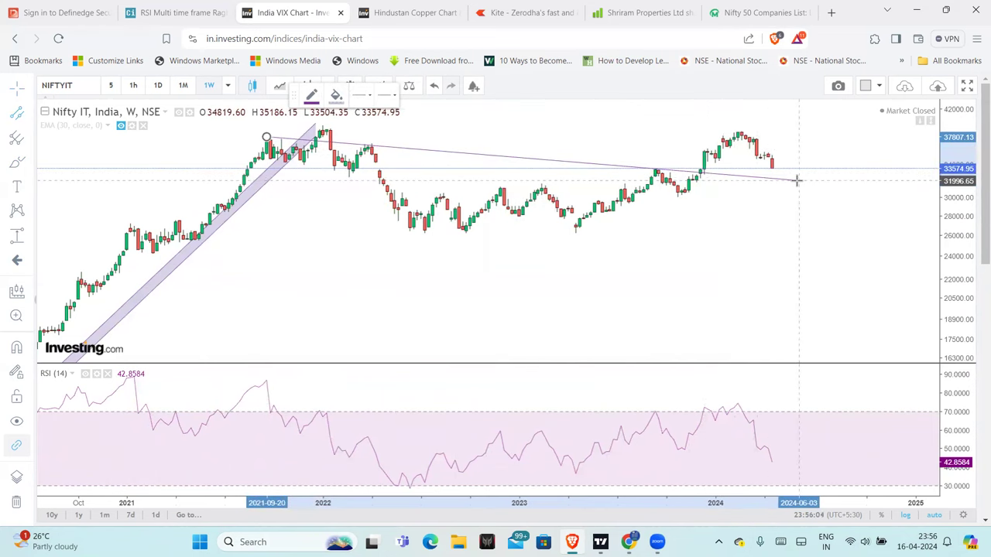
{"action": "left_click", "coordinate": [798, 181]}
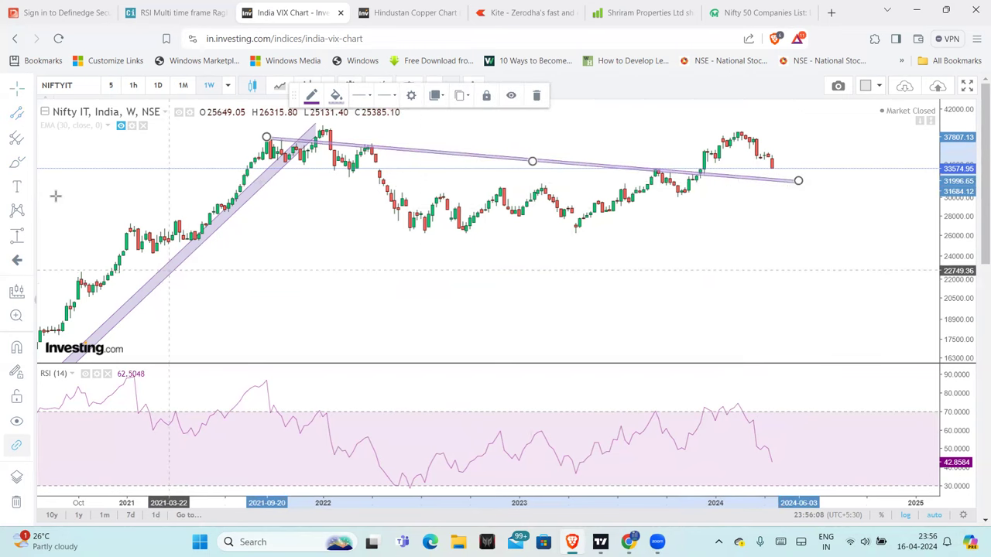
Draw a narrow rising support channel from the February 2021 low at about 24,248 to June 2024 at about 28,441.
{"action": "left_click", "coordinate": [142, 253]}
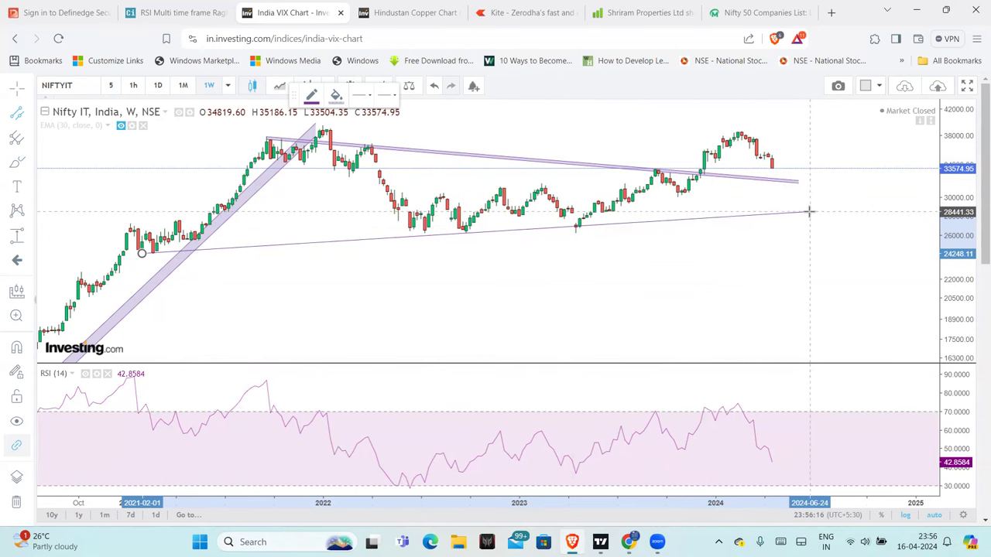
{"action": "left_click", "coordinate": [807, 210]}
{"action": "scroll", "coordinate": [743, 262], "scroll_direction": "down", "scroll_amount": 1}
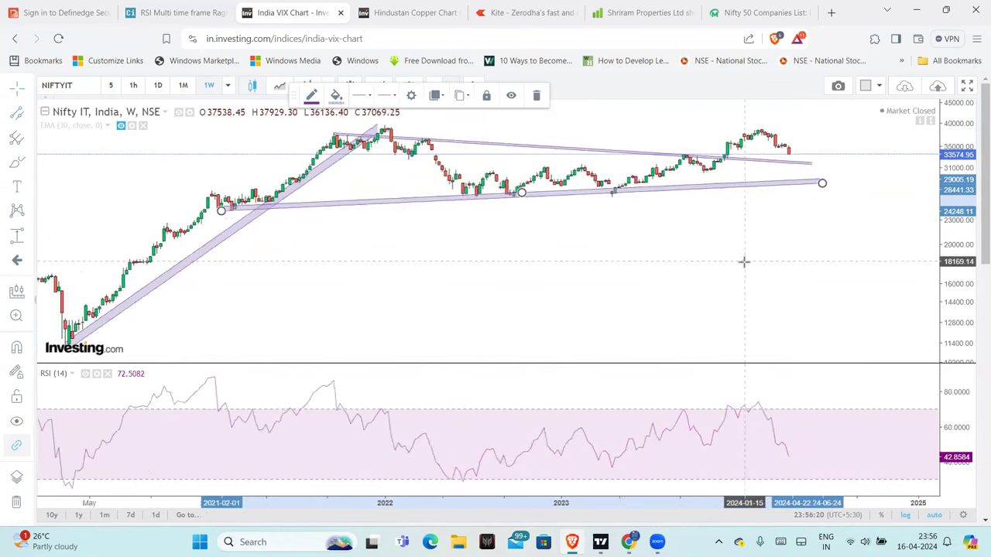
{"action": "scroll", "coordinate": [743, 261], "scroll_direction": "down", "scroll_amount": 2}
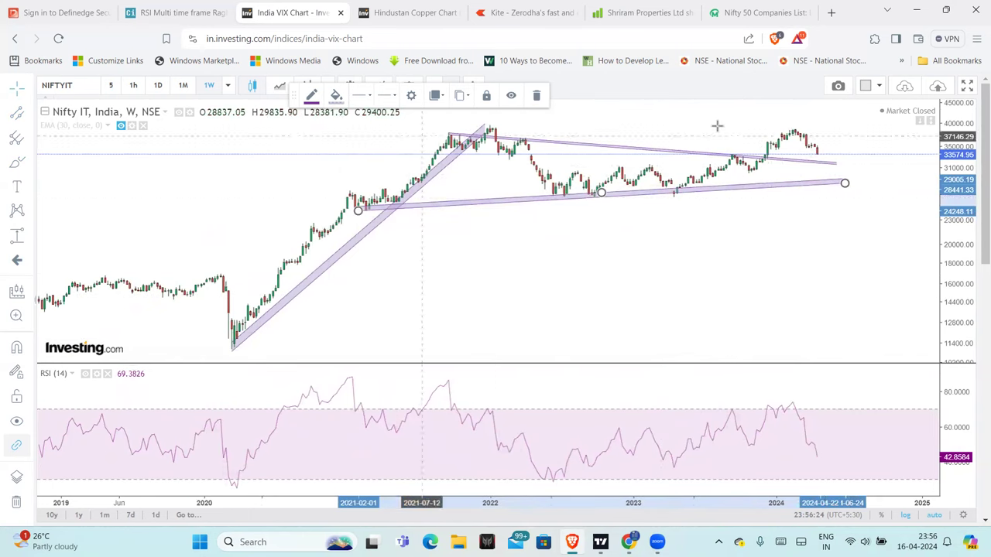
{"action": "left_click", "coordinate": [566, 263]}
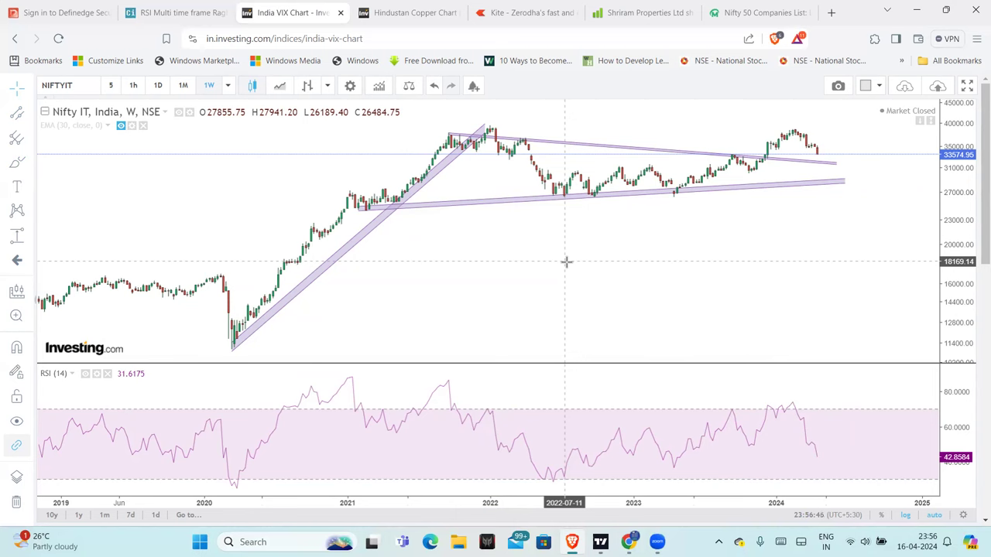
{"action": "left_click_drag", "start_coordinate": [661, 302], "coordinate": [518, 328]}
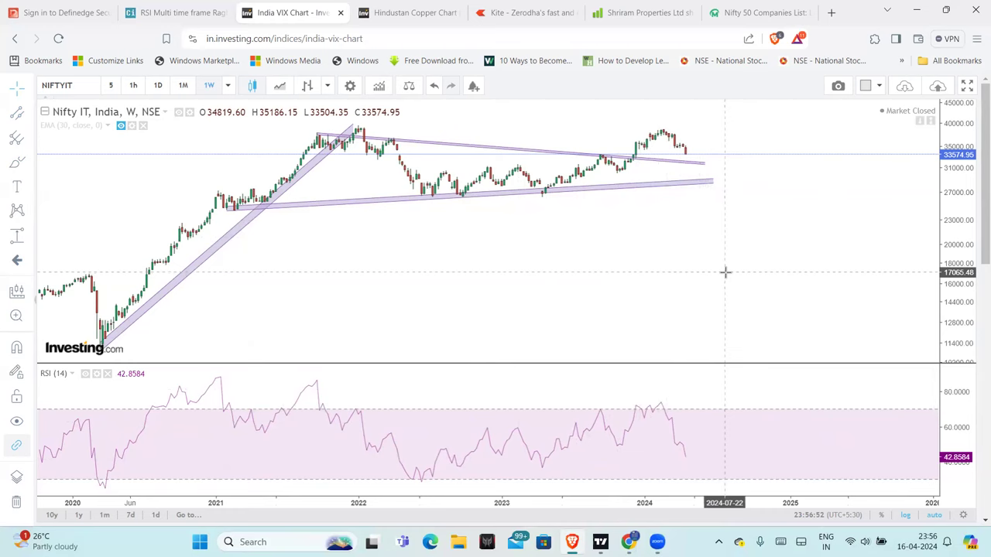
Draw a near-horizontal trend line from 25 April 2022 at about 30,549 to April 2025 at about 30,401.
{"action": "scroll", "coordinate": [725, 272], "scroll_direction": "up", "scroll_amount": 3}
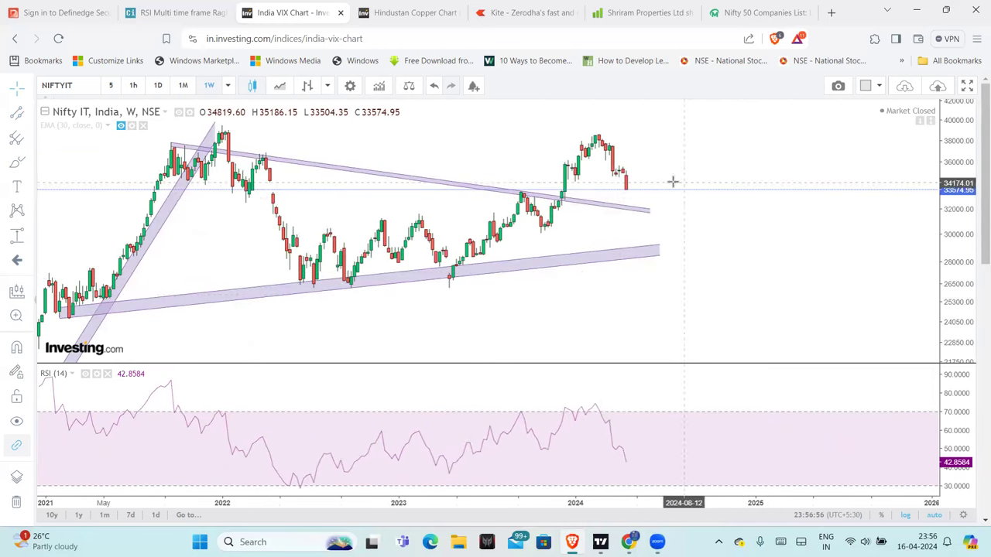
{"action": "left_click", "coordinate": [31, 116]}
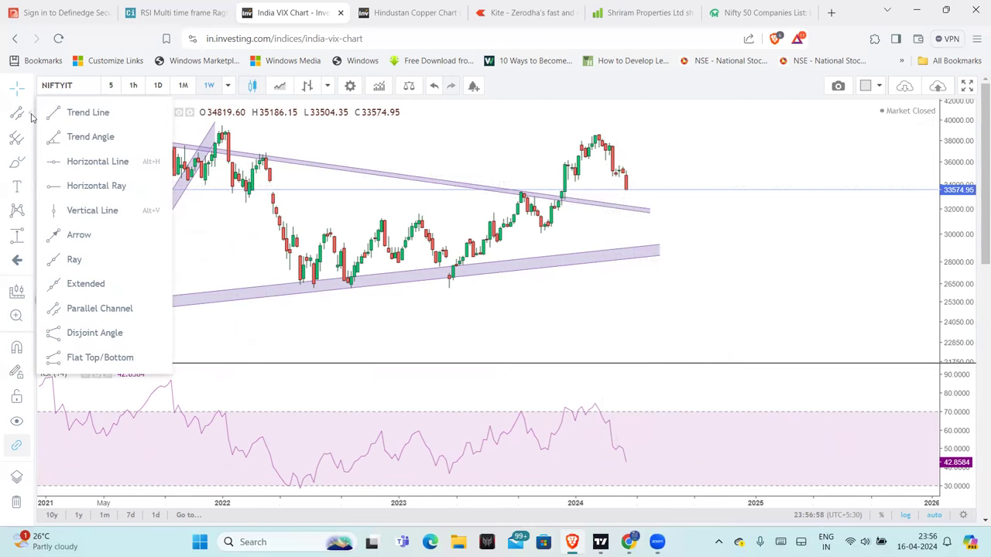
{"action": "left_click", "coordinate": [70, 116]}
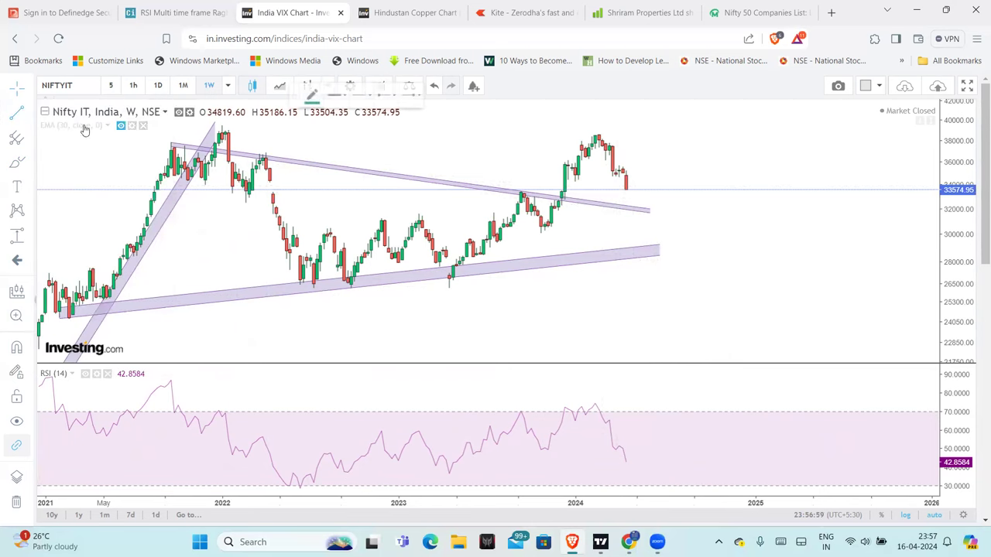
{"action": "left_click", "coordinate": [275, 227]}
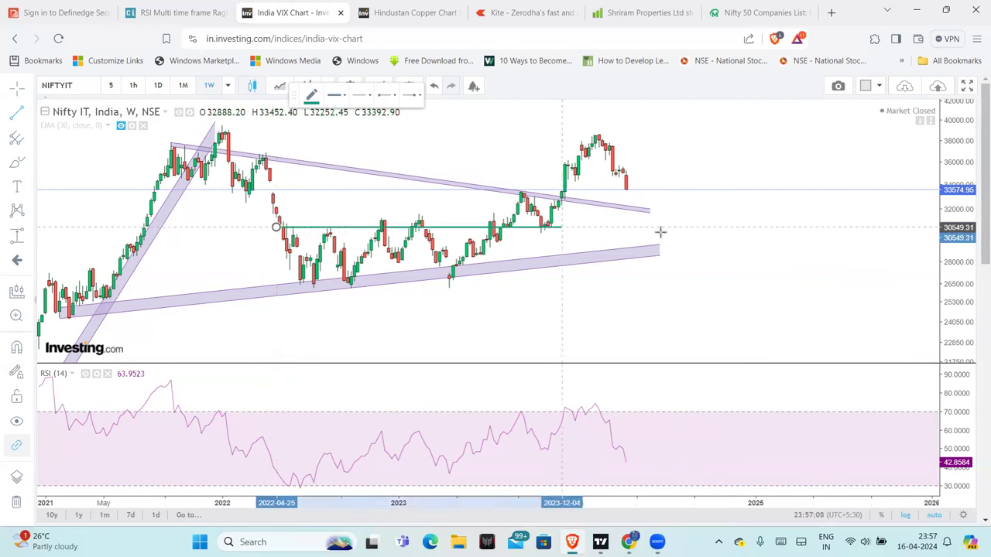
{"action": "left_click", "coordinate": [801, 229]}
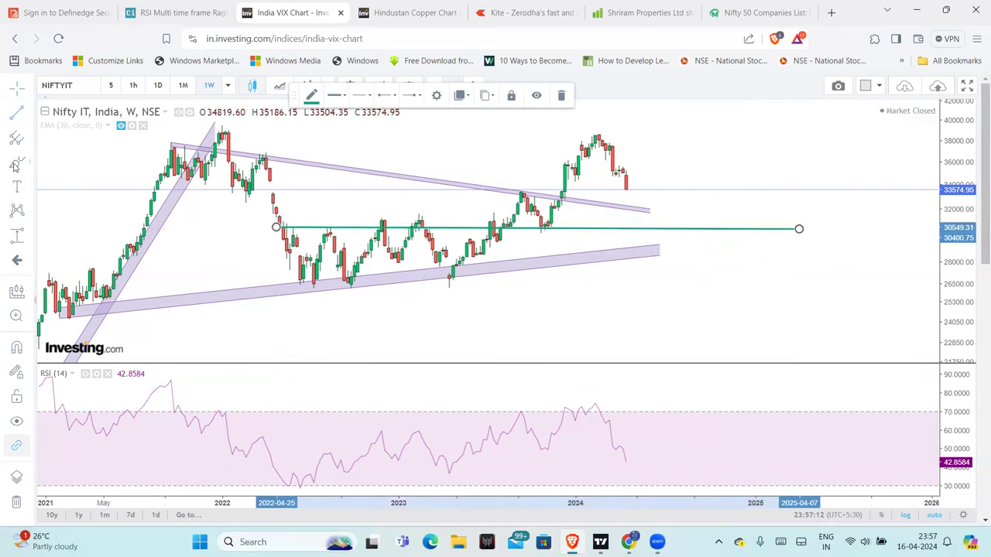
Brush possible falling and sideways price paths from the latest candle, extend the falling channel into 2025, and mark the support zones with circles and arrows.
{"action": "left_click", "coordinate": [644, 177]}
{"action": "mouse_move", "coordinate": [632, 183]}
{"action": "left_mouse_down"}
{"action": "mouse_move", "coordinate": [668, 194]}
{"action": "mouse_move", "coordinate": [677, 218]}
{"action": "mouse_move", "coordinate": [636, 210]}
{"action": "mouse_move", "coordinate": [801, 229]}
{"action": "left_mouse_up"}
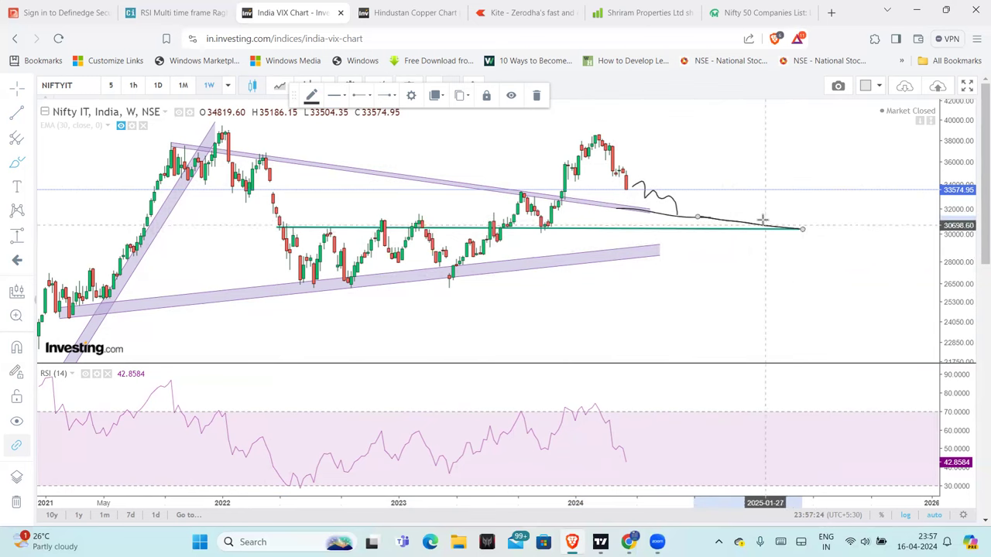
{"action": "mouse_move", "coordinate": [756, 220]}
{"action": "left_mouse_down"}
{"action": "mouse_move", "coordinate": [751, 237]}
{"action": "mouse_move", "coordinate": [761, 219]}
{"action": "left_mouse_up"}
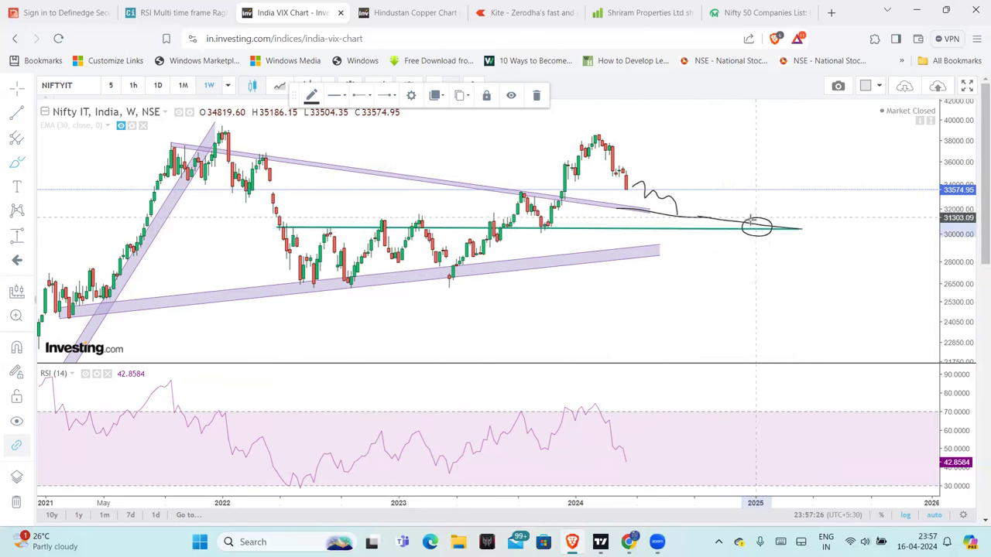
{"action": "mouse_move", "coordinate": [631, 189]}
{"action": "left_mouse_down"}
{"action": "mouse_move", "coordinate": [646, 174]}
{"action": "mouse_move", "coordinate": [724, 177]}
{"action": "left_mouse_up"}
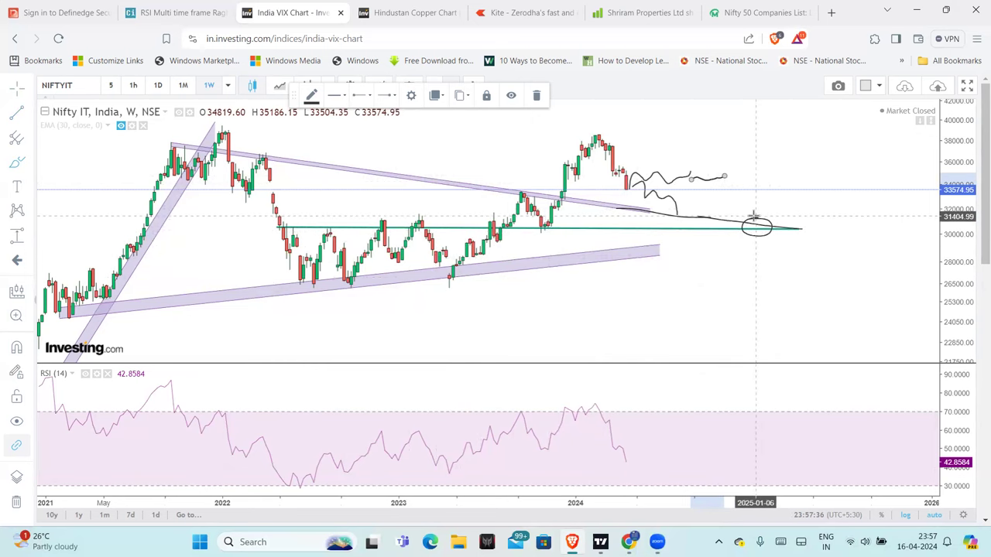
{"action": "left_click_drag", "start_coordinate": [726, 178], "coordinate": [727, 184]}
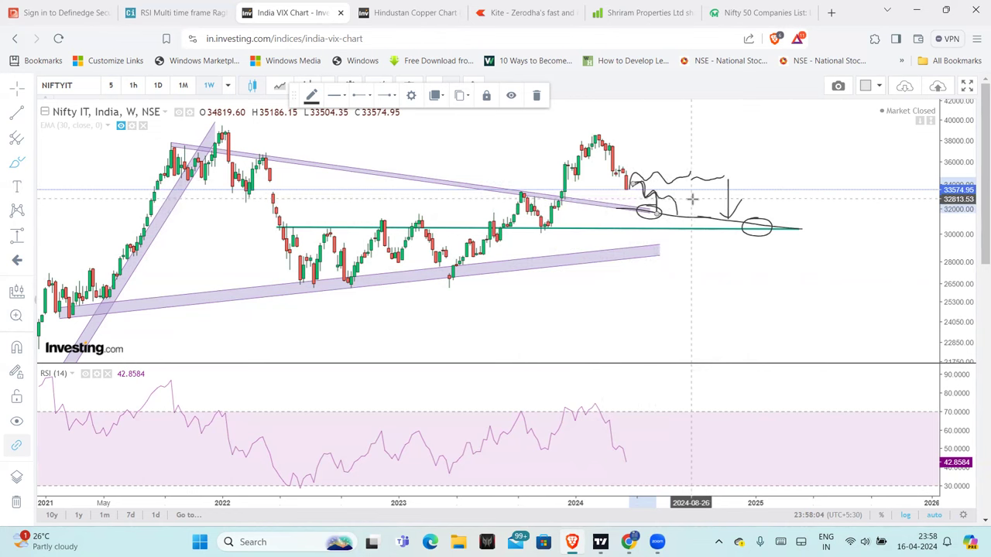
{"action": "left_click_drag", "start_coordinate": [636, 229], "coordinate": [628, 190]}
{"action": "mouse_move", "coordinate": [654, 319]}
{"action": "left_mouse_down"}
{"action": "mouse_move", "coordinate": [654, 246]}
{"action": "mouse_move", "coordinate": [688, 223]}
{"action": "left_mouse_up"}
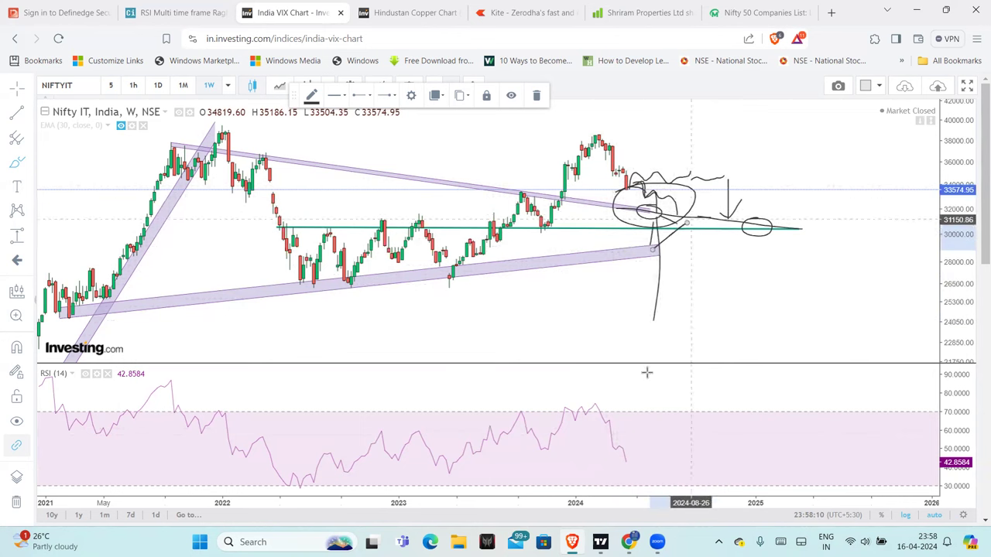
Remove all drawings from the Nifty IT weekly chart.
{"action": "left_click", "coordinate": [15, 503]}
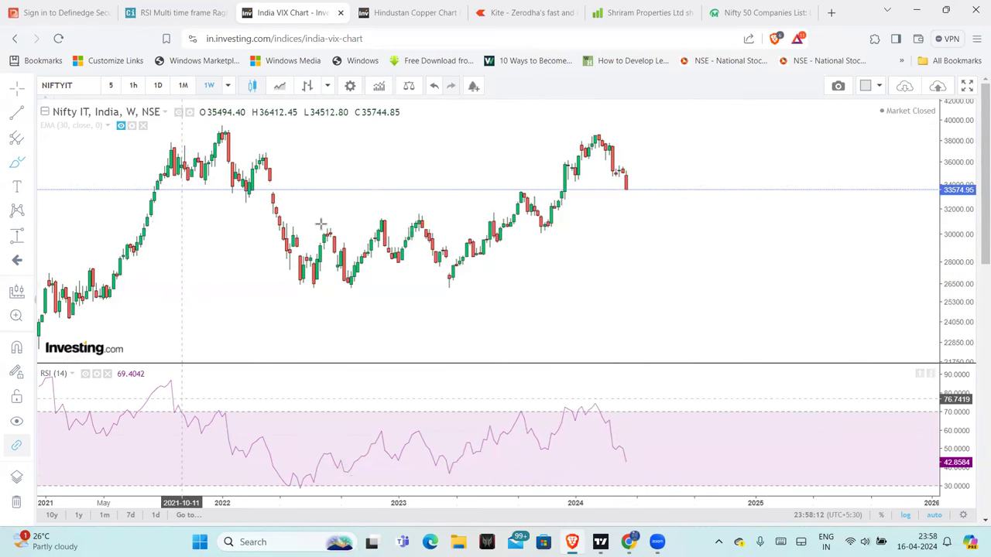
{"action": "scroll", "coordinate": [333, 225], "scroll_direction": "down", "scroll_amount": 5}
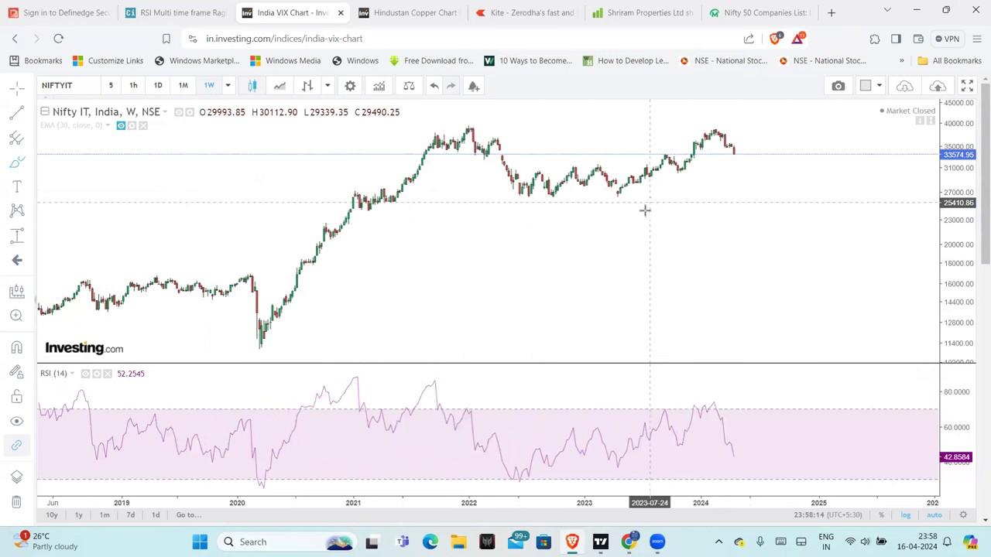
{"action": "scroll", "coordinate": [442, 290], "scroll_direction": "up", "scroll_amount": 3}
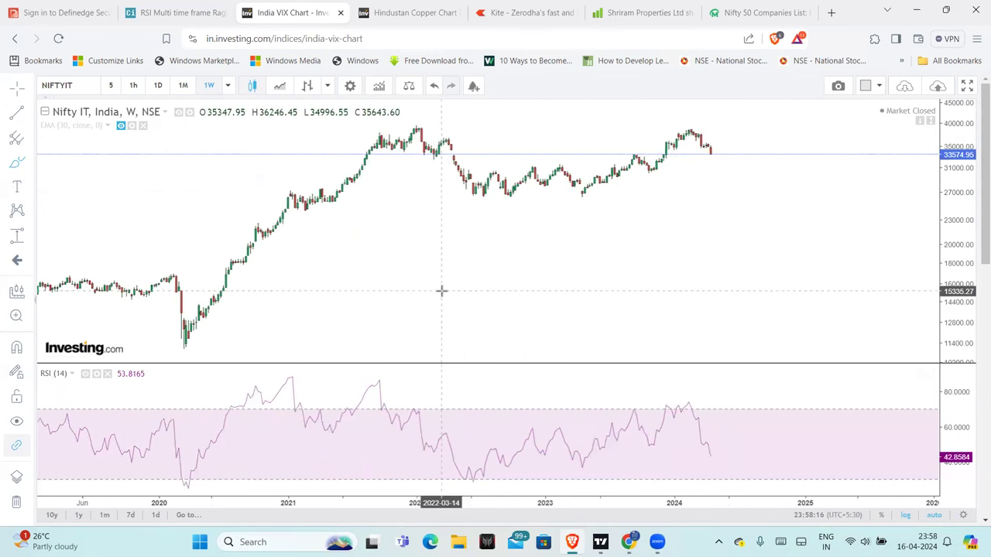
{"action": "scroll", "coordinate": [459, 214], "scroll_direction": "down", "scroll_amount": 2}
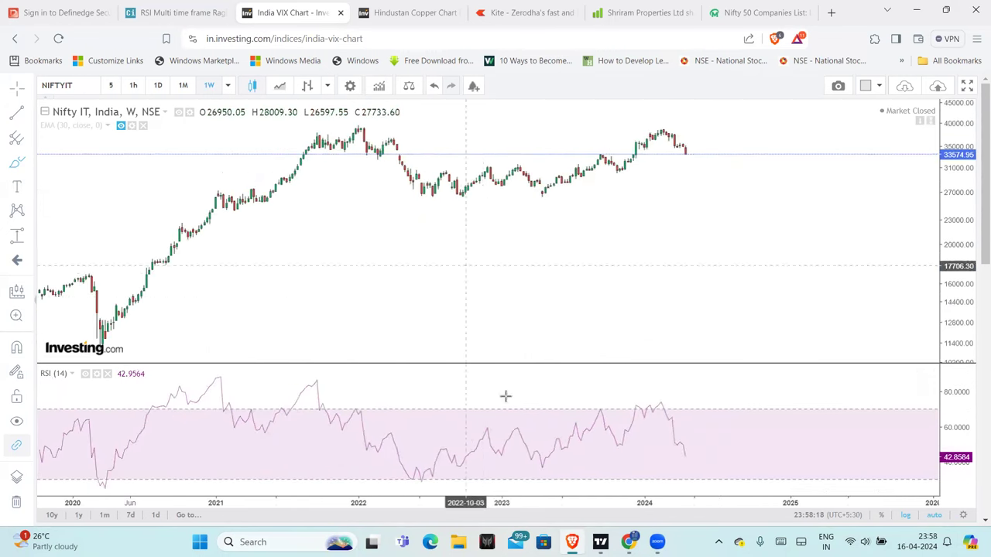
Switch to TradingView and inspect the latest prices against the 200-period average on the ITBEES daily chart.
{"action": "key", "text": "alt+Tab"}
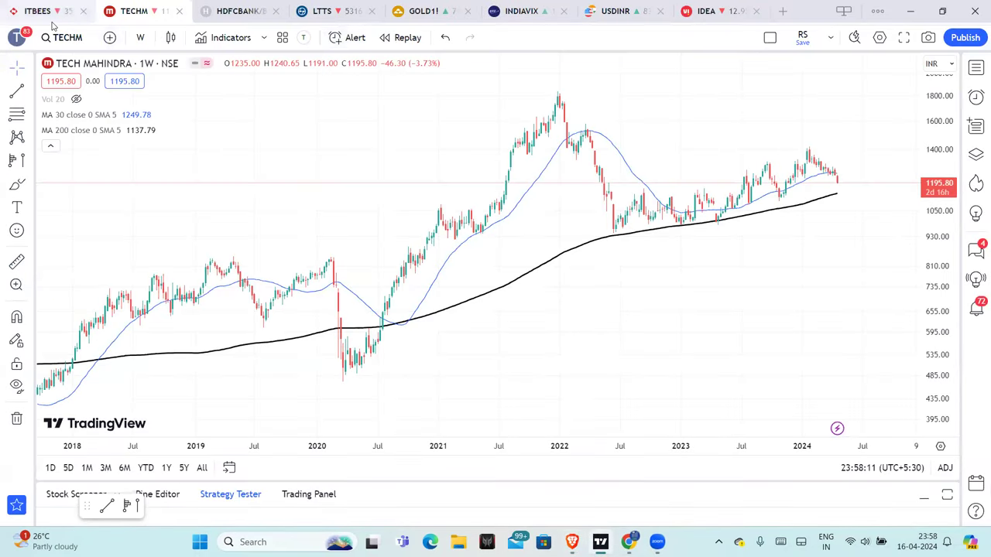
{"action": "left_click", "coordinate": [53, 23]}
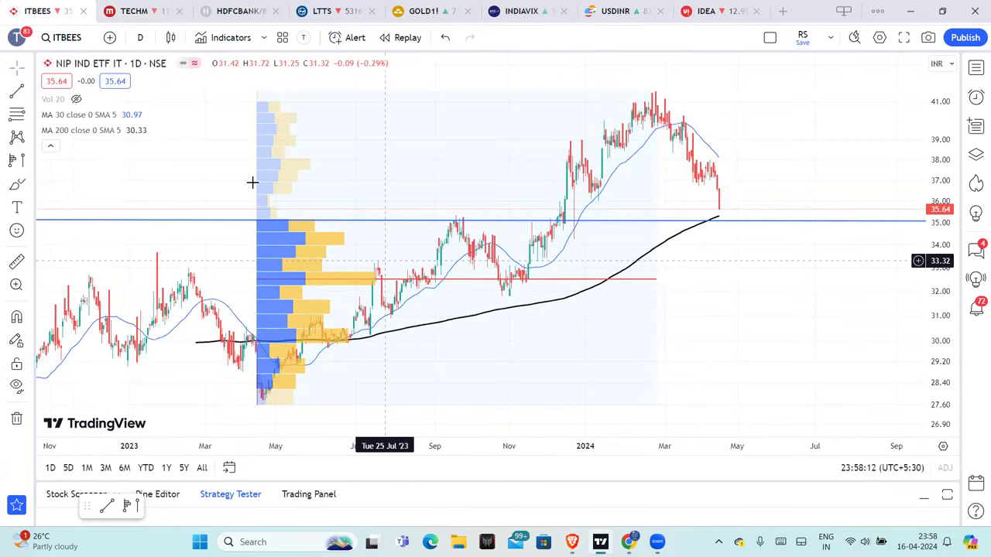
{"action": "scroll", "coordinate": [247, 183], "scroll_direction": "down", "scroll_amount": 3}
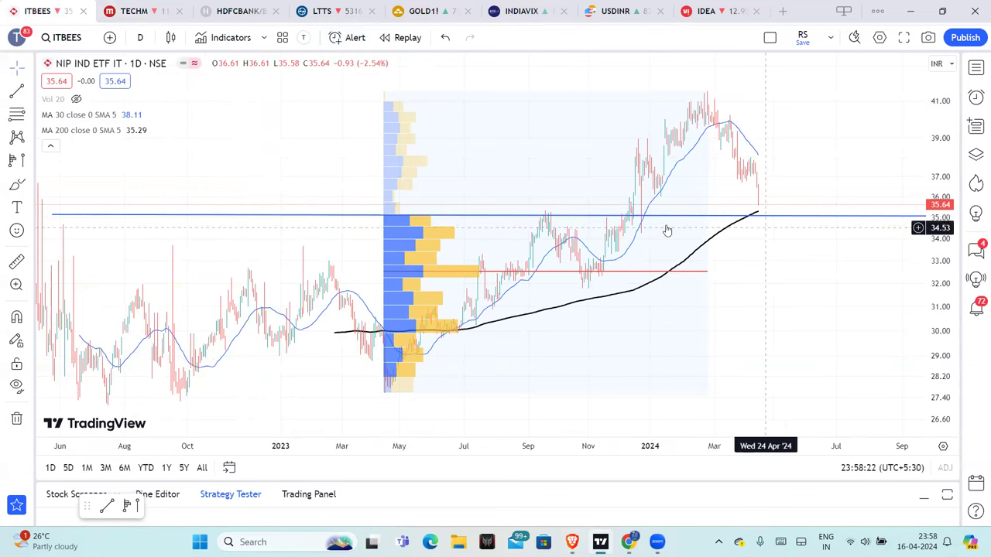
{"action": "left_click", "coordinate": [777, 215]}
{"action": "left_click", "coordinate": [733, 224]}
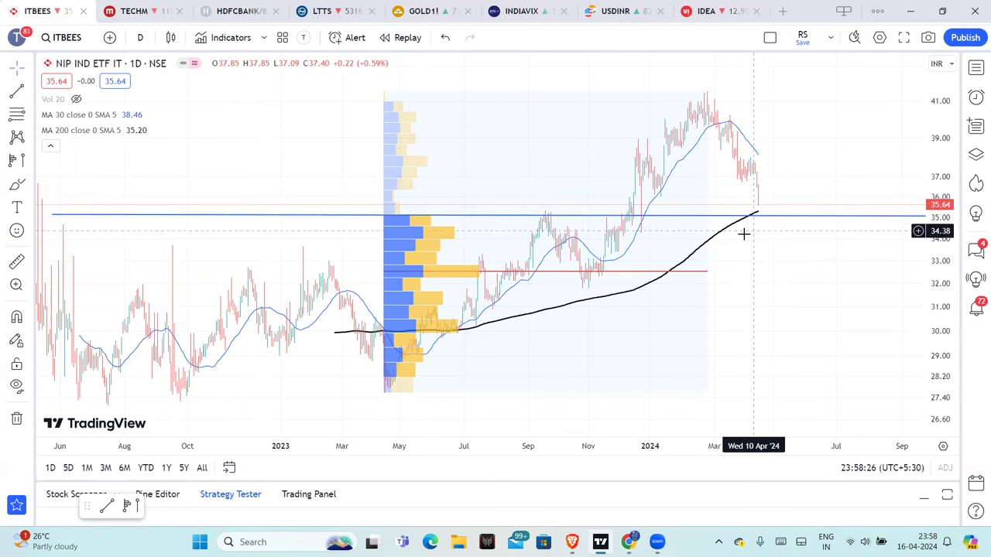
Brush loops around the high-volume zone below the 35 level on ITBEES, circle the 200-period average's latest end, and sketch a wavy sideways path there.
{"action": "left_click", "coordinate": [30, 186]}
{"action": "mouse_move", "coordinate": [416, 204]}
{"action": "left_mouse_down"}
{"action": "mouse_move", "coordinate": [641, 206]}
{"action": "mouse_move", "coordinate": [717, 250]}
{"action": "mouse_move", "coordinate": [641, 270]}
{"action": "mouse_move", "coordinate": [532, 260]}
{"action": "left_mouse_up"}
{"action": "left_click_drag", "start_coordinate": [408, 236], "coordinate": [416, 213]}
{"action": "mouse_move", "coordinate": [756, 202]}
{"action": "left_mouse_down"}
{"action": "mouse_move", "coordinate": [758, 225]}
{"action": "mouse_move", "coordinate": [763, 212]}
{"action": "mouse_move", "coordinate": [733, 230]}
{"action": "mouse_move", "coordinate": [766, 222]}
{"action": "mouse_move", "coordinate": [774, 255]}
{"action": "mouse_move", "coordinate": [716, 232]}
{"action": "left_mouse_up"}
{"action": "left_click_drag", "start_coordinate": [659, 268], "coordinate": [689, 223]}
{"action": "left_click_drag", "start_coordinate": [724, 256], "coordinate": [808, 248]}
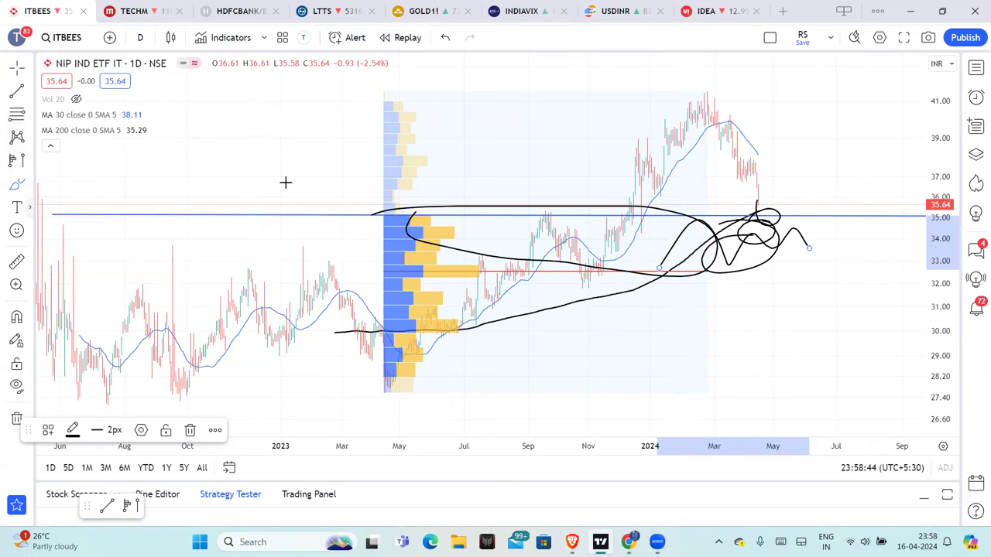
Change the weekly TECHM chart's symbol to the NSE stock HCLTECH.
{"action": "key", "text": "ctrl+Tab"}
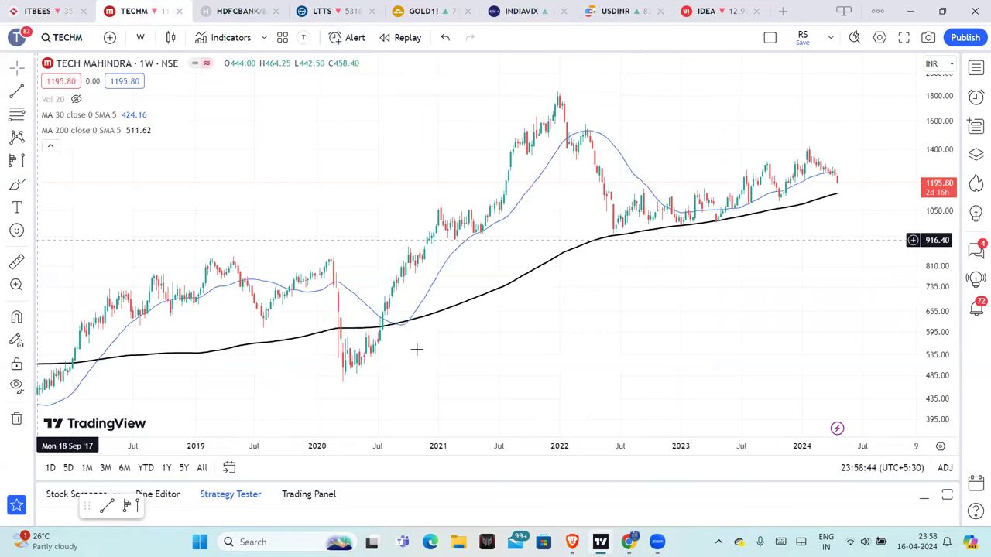
{"action": "left_click", "coordinate": [60, 43]}
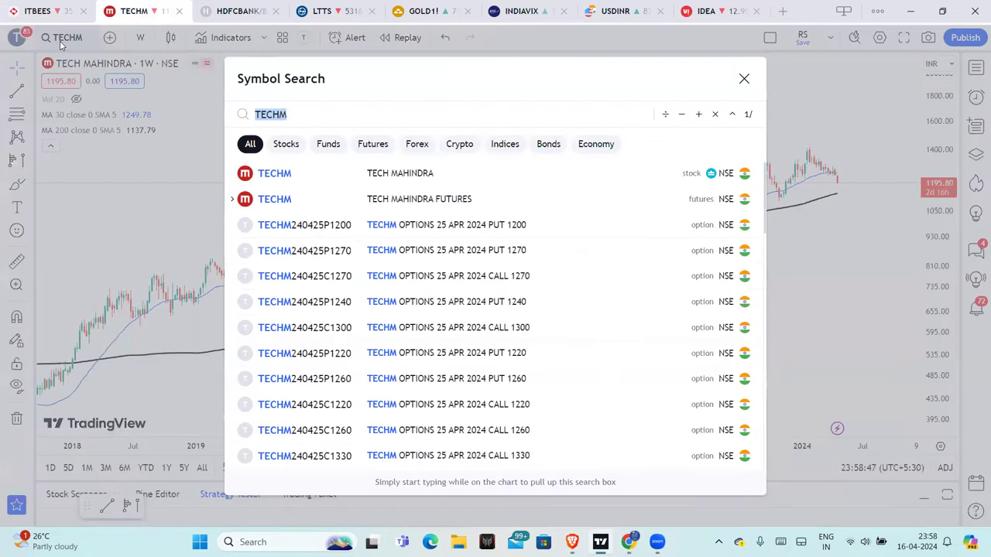
{"action": "type", "text": "HCL TEC"}
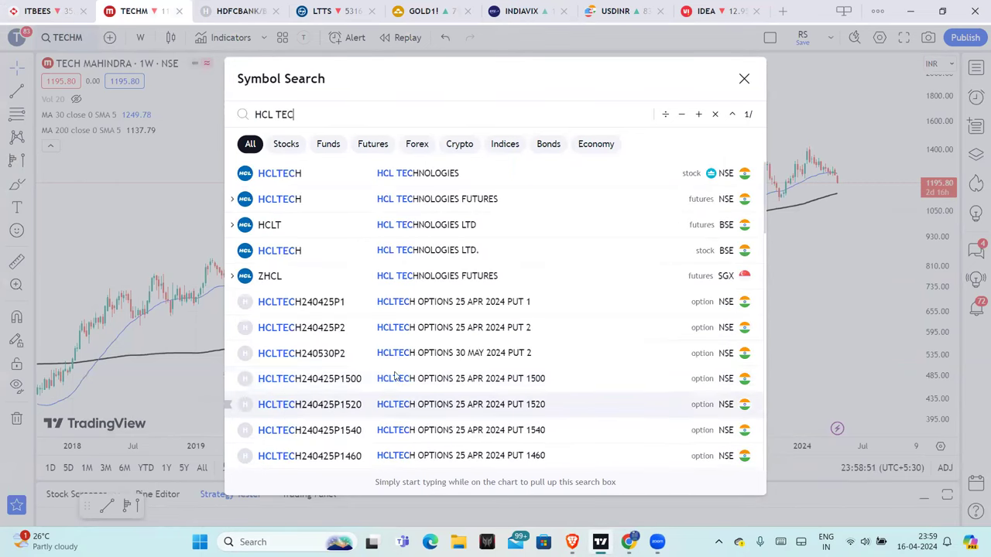
{"action": "left_click", "coordinate": [410, 176]}
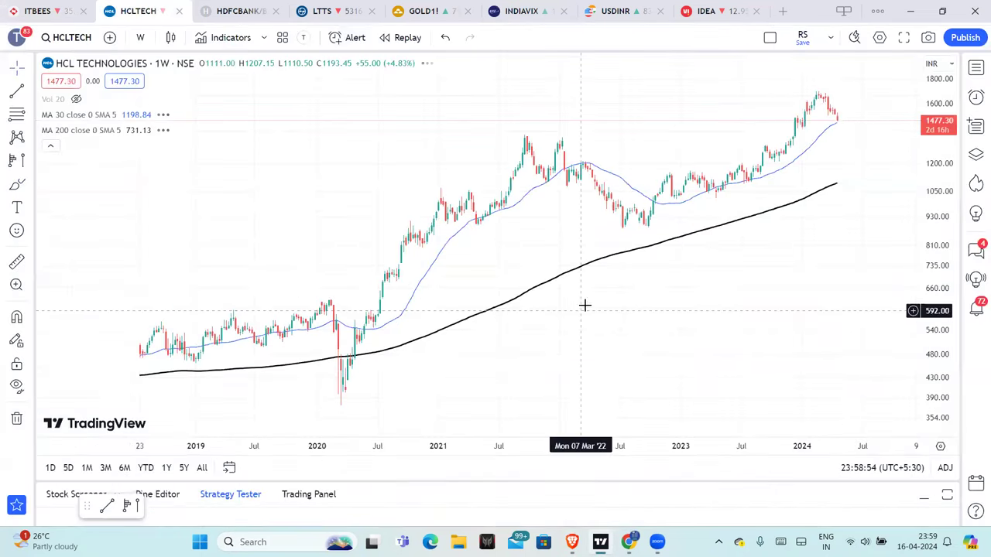
Draw near-horizontal trend lines on HCLTECH from the 2021 high at about 1,348 to June 2024, and from 31 January 2022 at about 1,199 to July 2024.
{"action": "scroll", "coordinate": [746, 304], "scroll_direction": "up", "scroll_amount": 2}
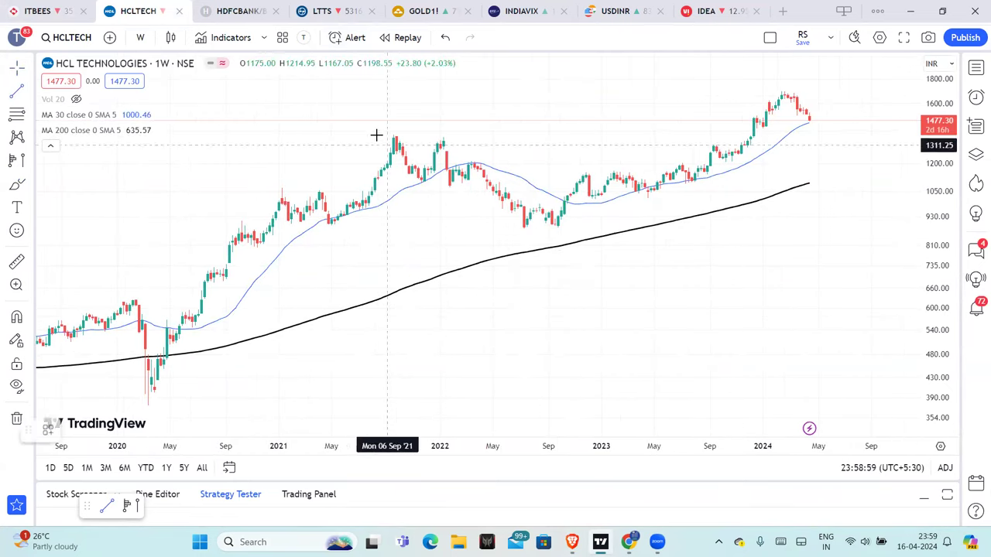
{"action": "left_click_drag", "start_coordinate": [378, 138], "coordinate": [830, 139]}
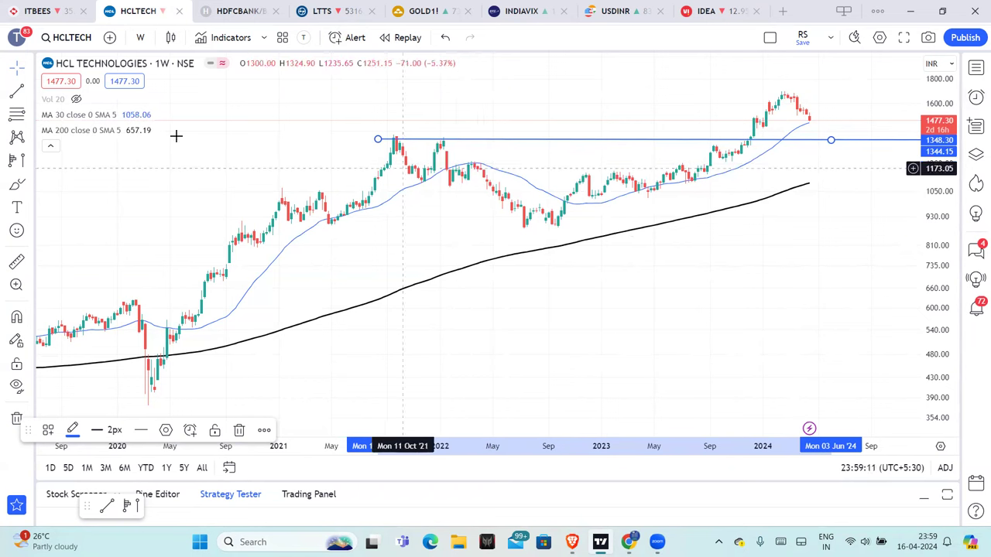
{"action": "left_click", "coordinate": [342, 141]}
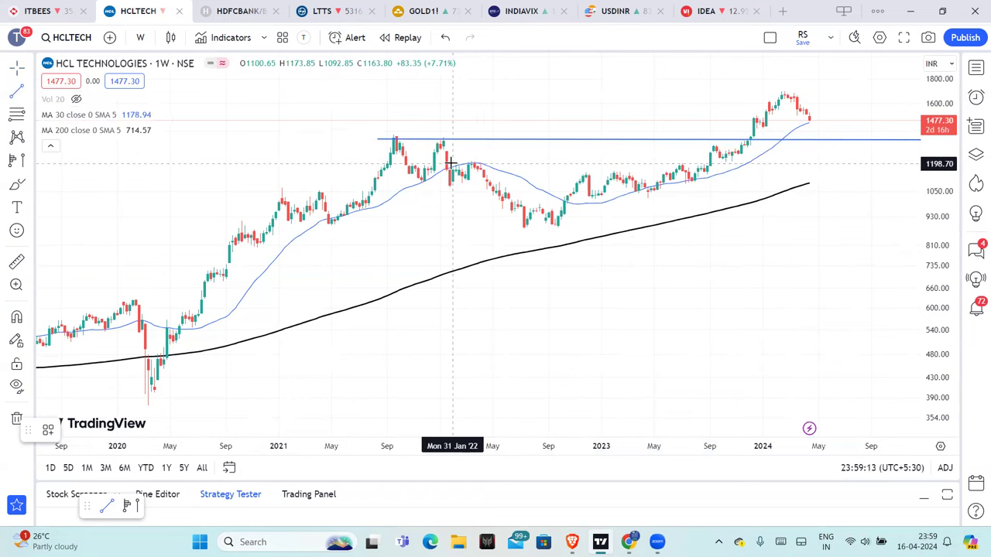
{"action": "left_click", "coordinate": [451, 164]}
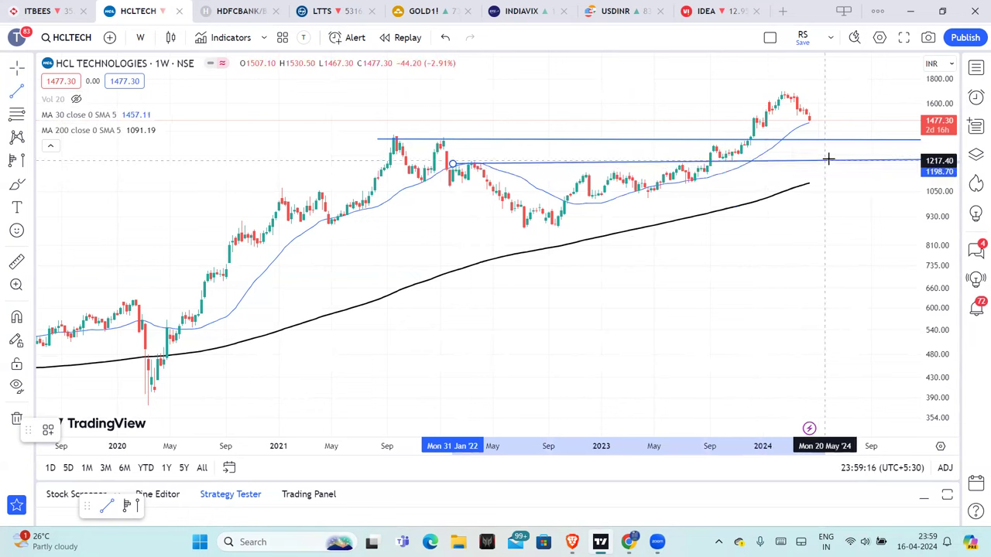
{"action": "left_click", "coordinate": [849, 160]}
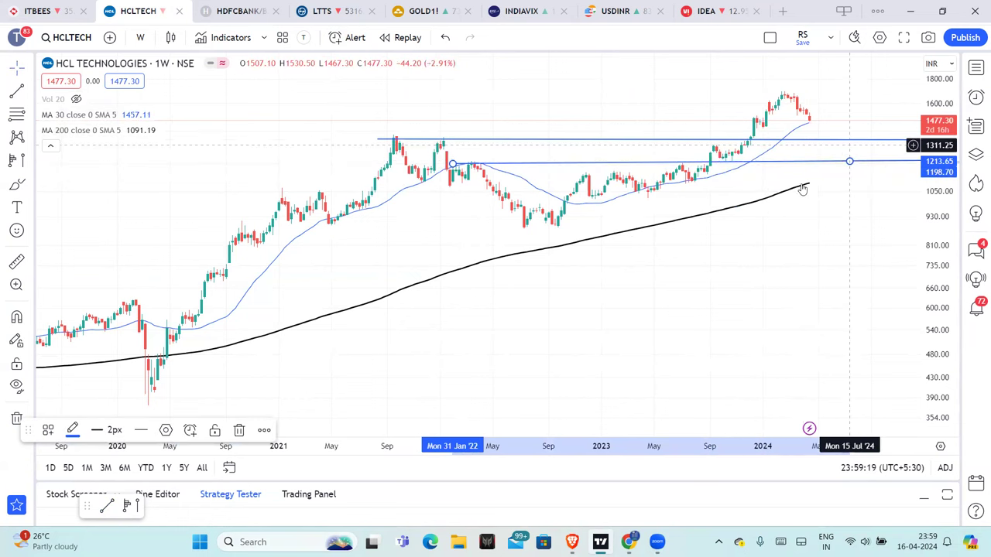
Change the weekly chart's symbol to the NSE stock TCS.
{"action": "left_click", "coordinate": [75, 42]}
{"action": "type", "text": "TCS"}
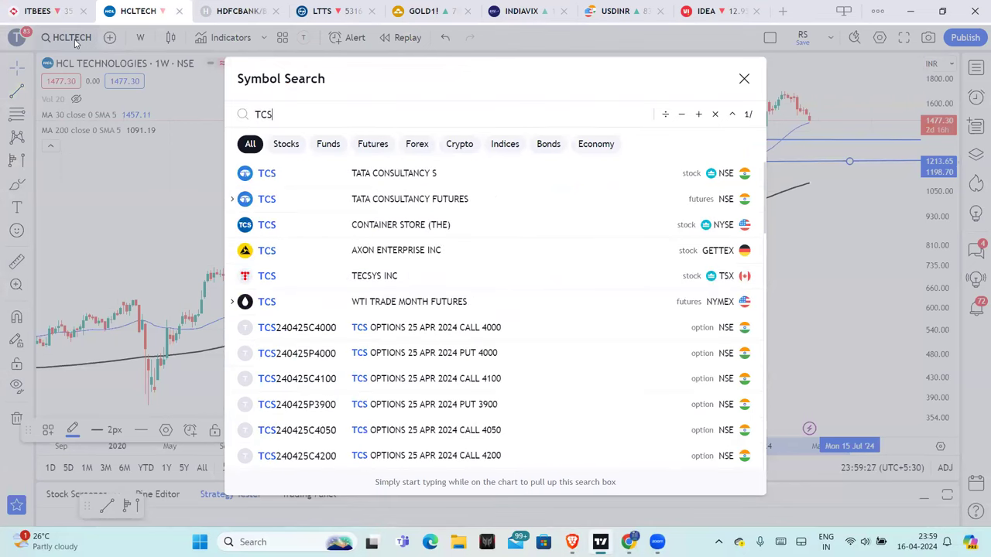
{"action": "left_click", "coordinate": [453, 181]}
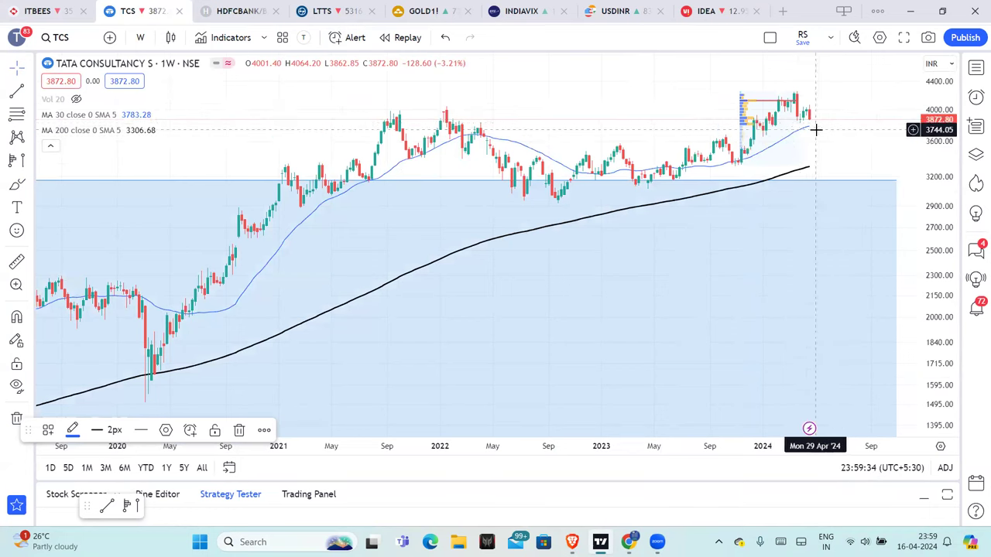
Draw two near-horizontal trend lines on TCS, one from the September 2021 high to 2024, one from 7 February 2022 to 15 July 2024 at about 3,812.
{"action": "scroll", "coordinate": [805, 131], "scroll_direction": "up", "scroll_amount": 3}
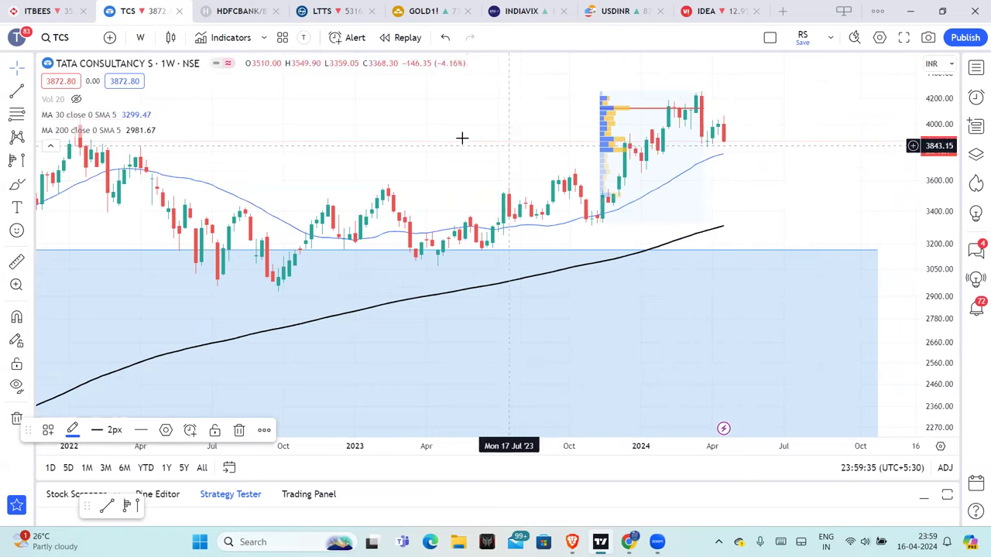
{"action": "scroll", "coordinate": [480, 143], "scroll_direction": "down", "scroll_amount": 3}
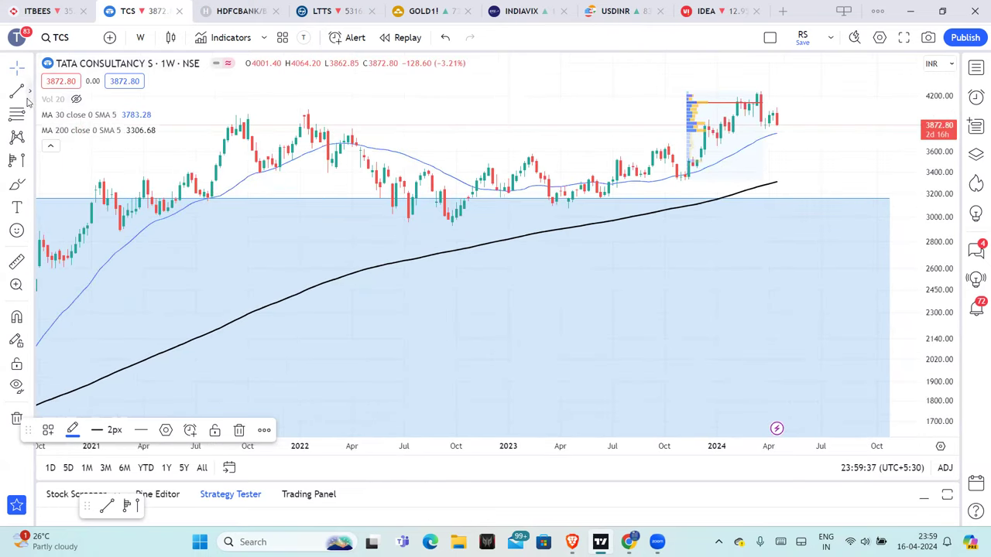
{"action": "left_click", "coordinate": [230, 102]}
{"action": "left_click_drag", "start_coordinate": [228, 113], "coordinate": [793, 115]}
{"action": "left_click", "coordinate": [17, 91]}
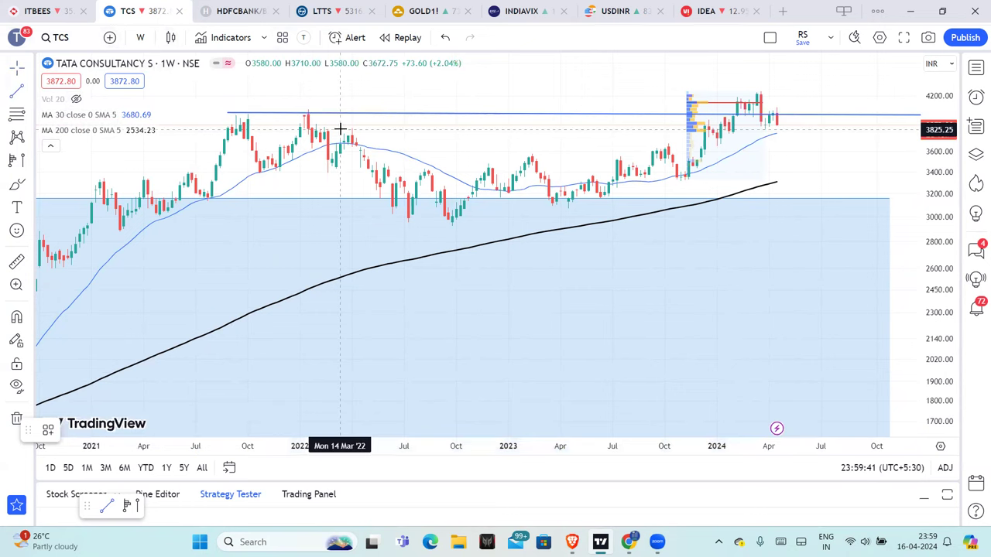
{"action": "left_click_drag", "start_coordinate": [319, 129], "coordinate": [828, 130]}
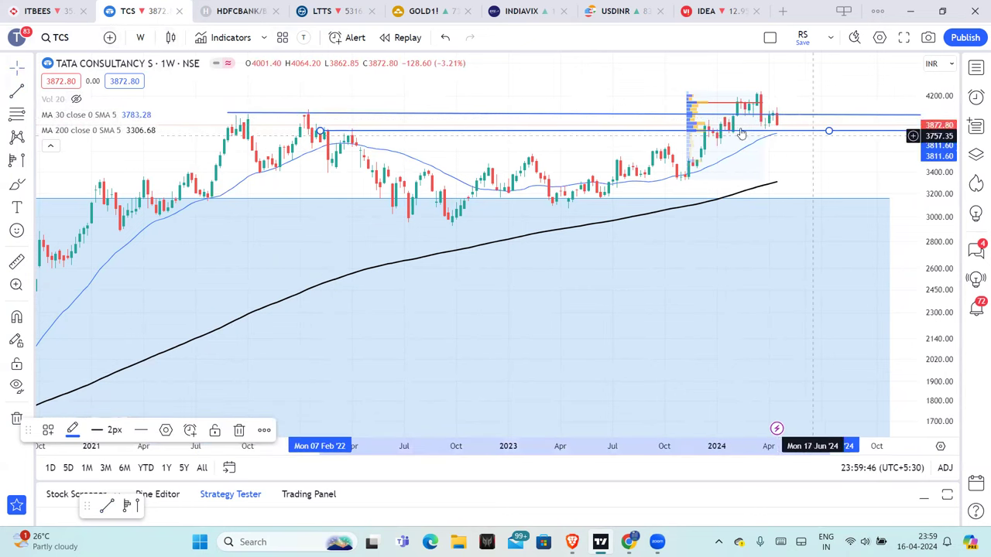
{"action": "scroll", "coordinate": [703, 212], "scroll_direction": "down", "scroll_amount": 3}
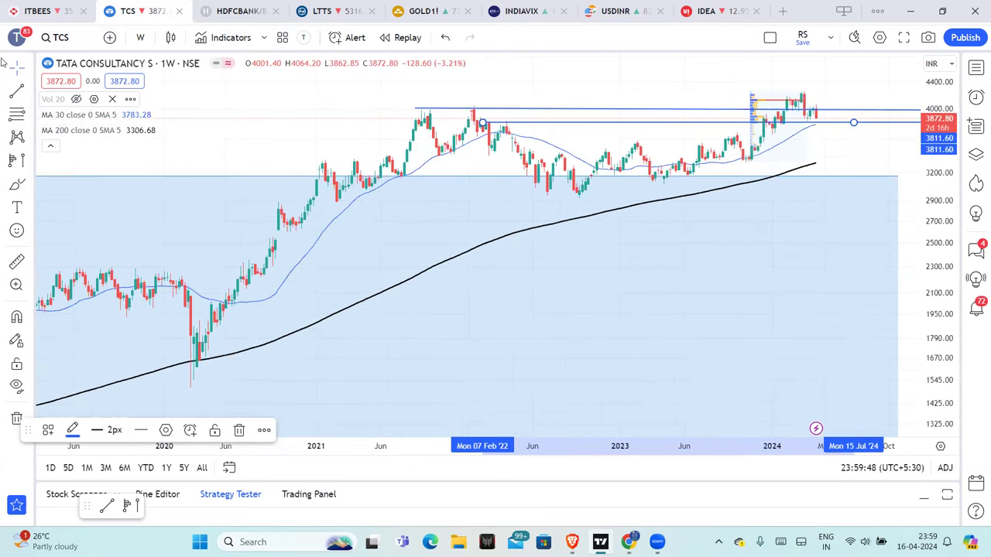
Change the weekly chart's symbol to the NSE stock INFY.
{"action": "left_click", "coordinate": [70, 41]}
{"action": "type", "text": "INF"}
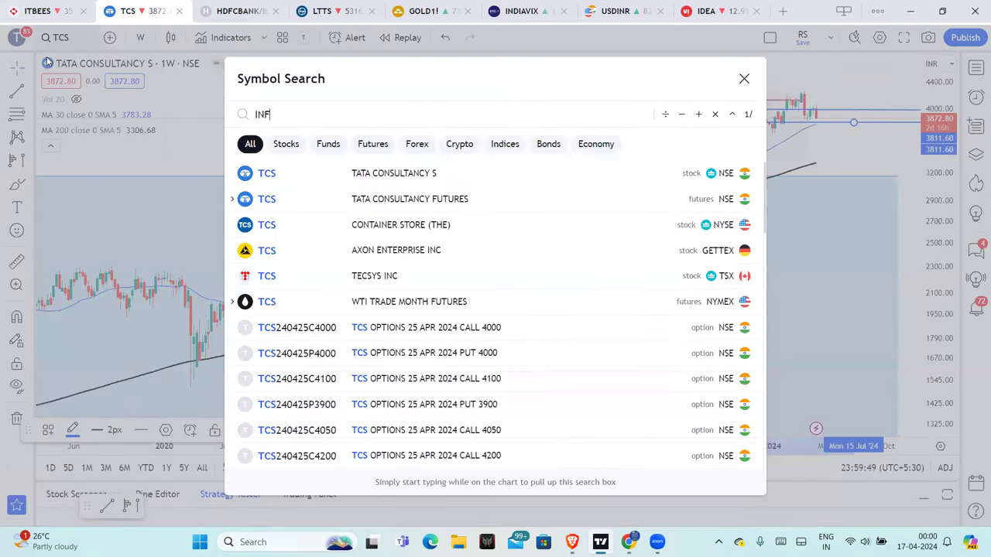
{"action": "type", "text": "Y"}
{"action": "left_click", "coordinate": [454, 175]}
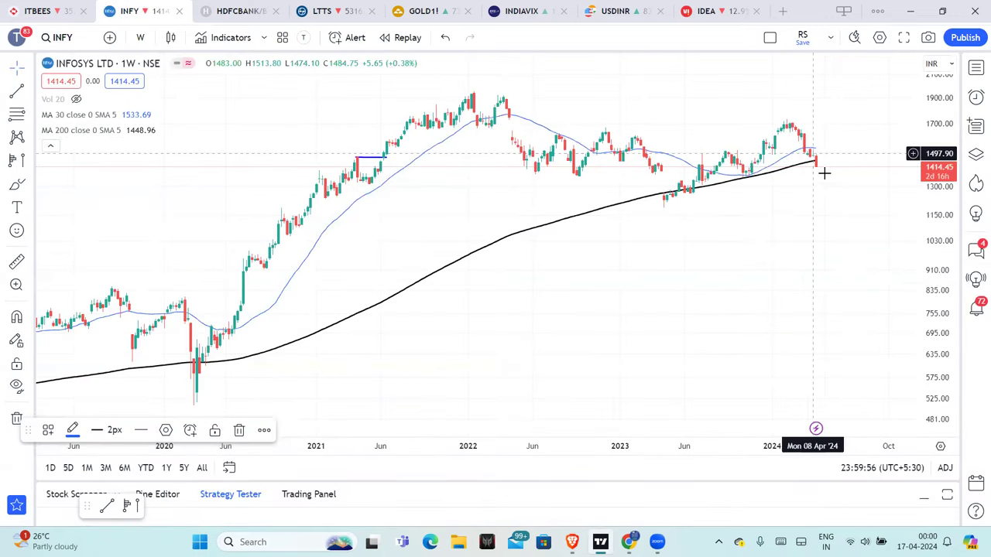
Draw a horizontal trend line on INFY at about 1,360 from 28 December 2020 to 6 May 2024.
{"action": "left_click", "coordinate": [16, 91]}
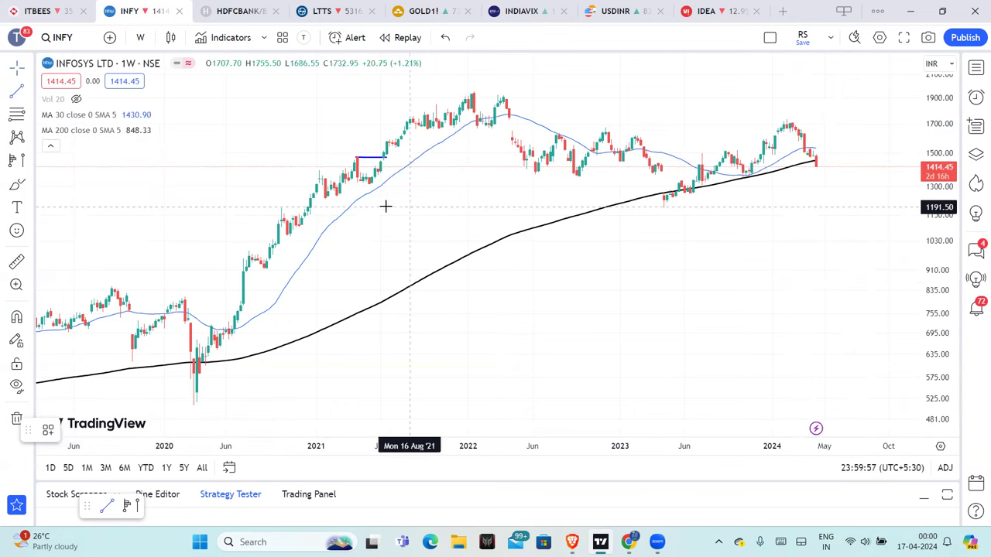
{"action": "left_click", "coordinate": [313, 175]}
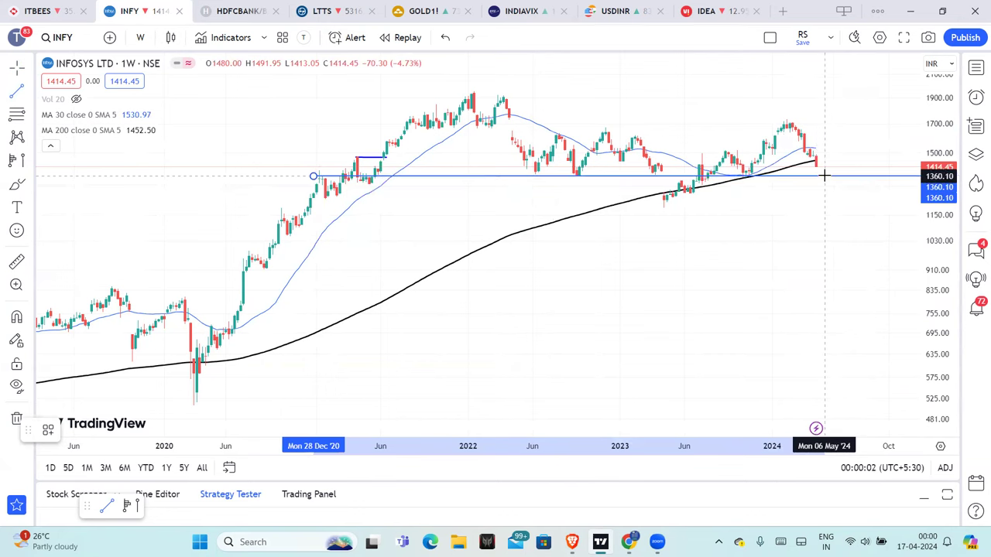
{"action": "left_click", "coordinate": [824, 176]}
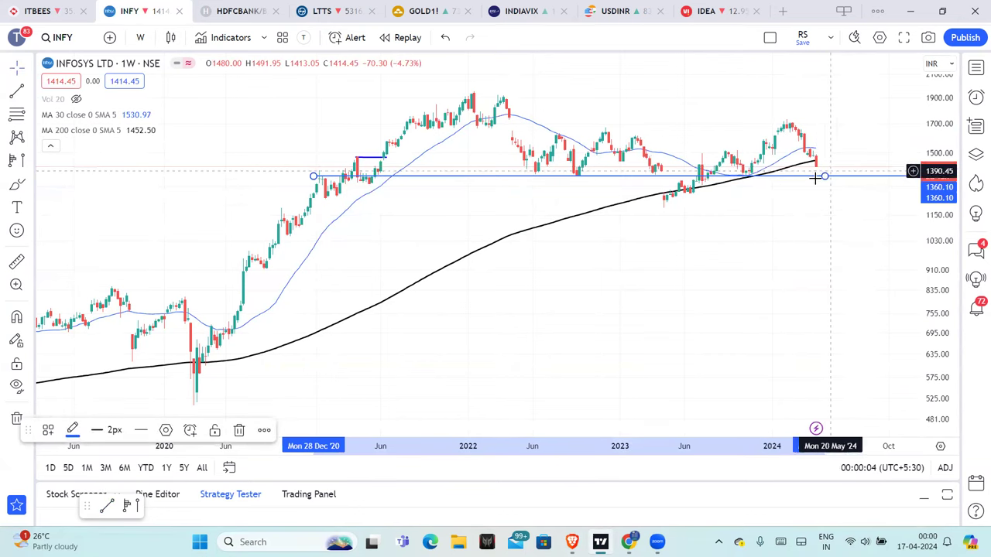
Change the weekly chart's symbol to the NSE stock WIPRO.
{"action": "left_click", "coordinate": [63, 38]}
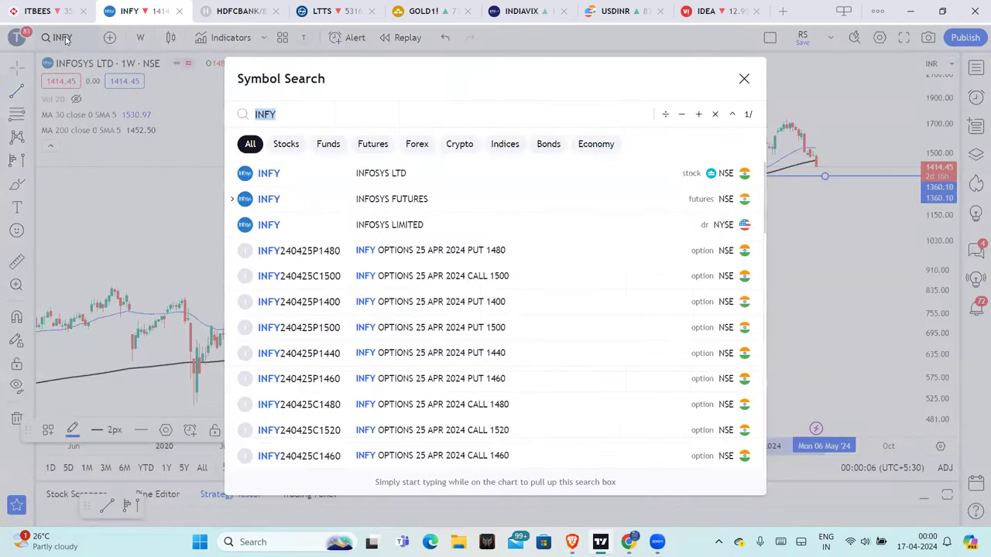
{"action": "type", "text": "WIPRO"}
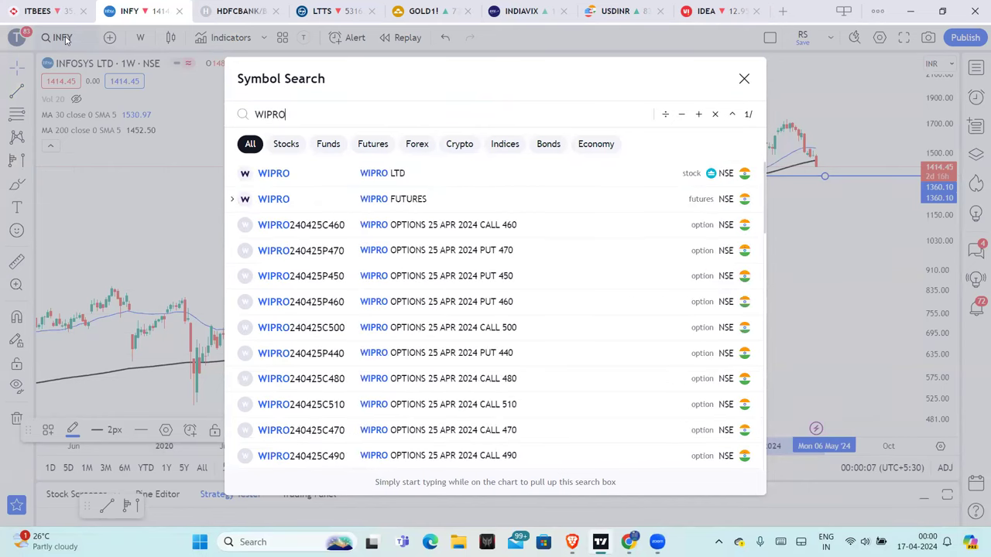
{"action": "left_click", "coordinate": [477, 181]}
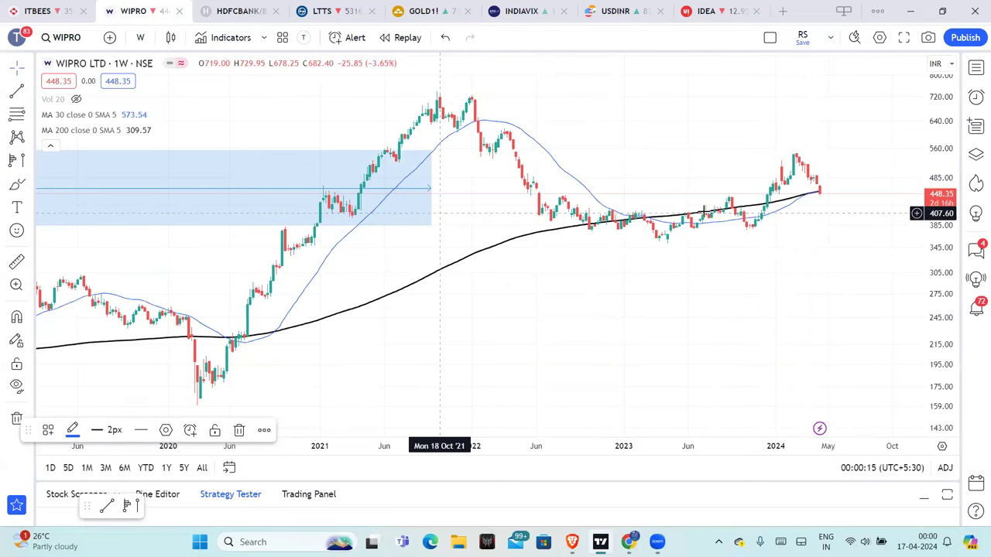
Change the weekly chart's symbol to the NSE stock TECHM.
{"action": "left_click", "coordinate": [50, 44]}
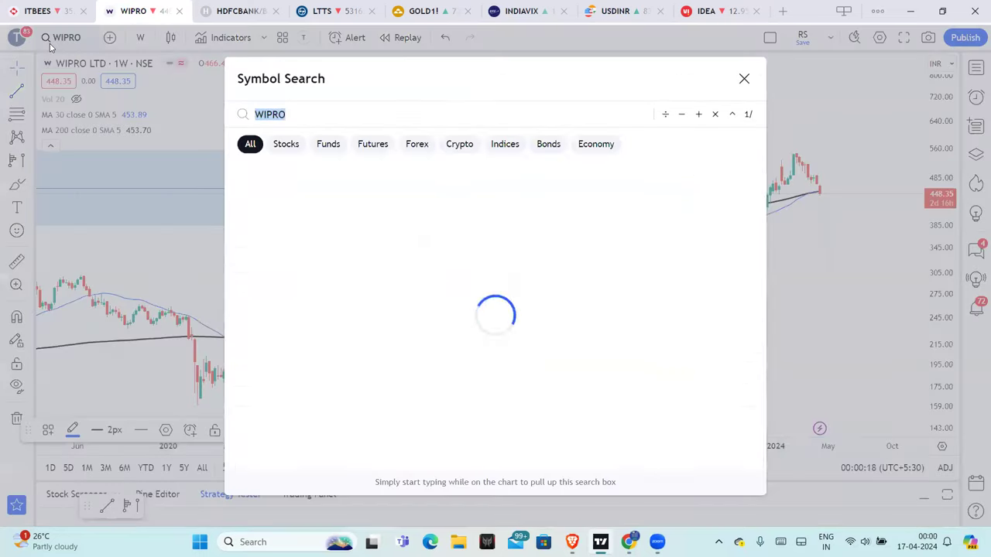
{"action": "type", "text": "TECH M"}
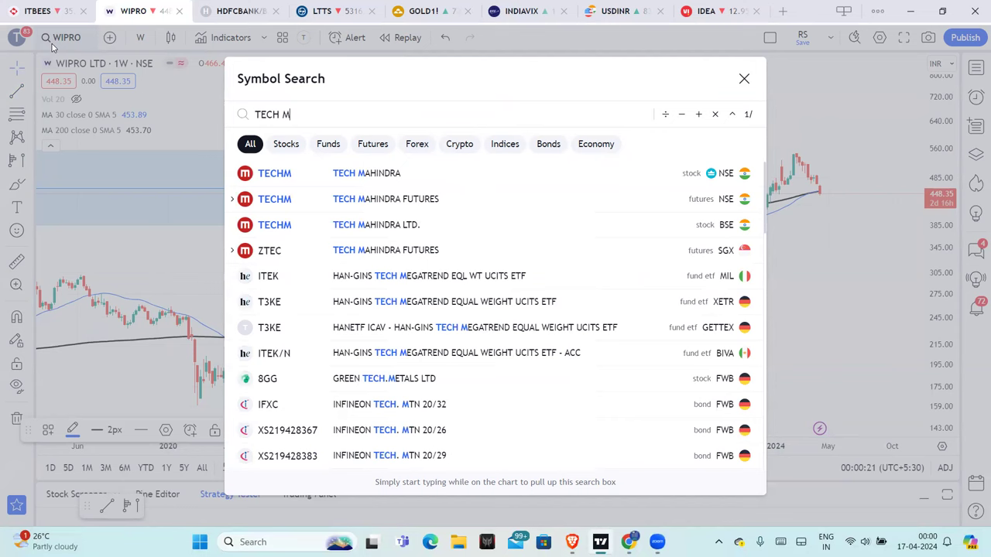
{"action": "left_click", "coordinate": [341, 173]}
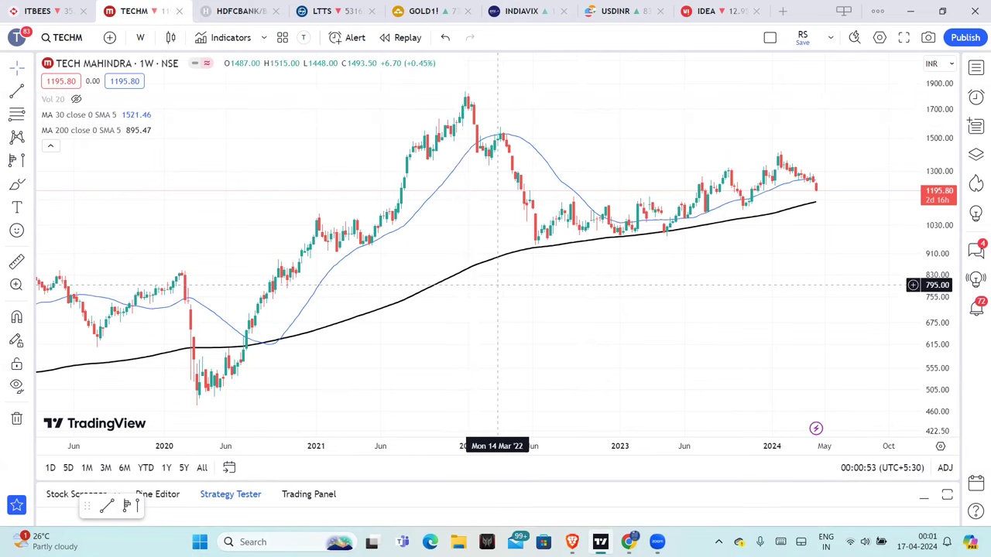
Switch to the Nifty IT chart on Investing.com in Brave and set it to the daily timeframe.
{"action": "key", "text": "alt+Tab"}
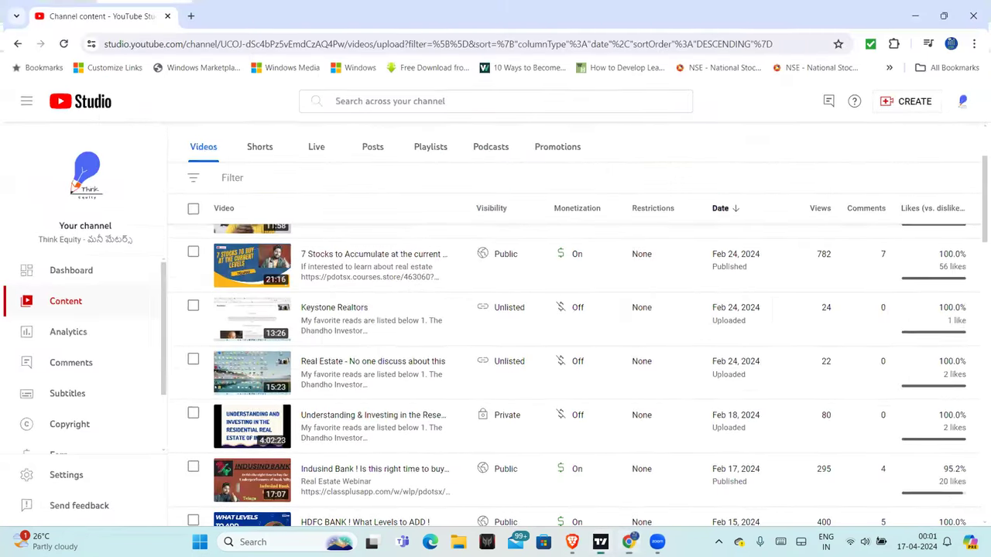
{"action": "key", "text": "alt+Tab"}
{"action": "key", "text": "alt+Tab"}
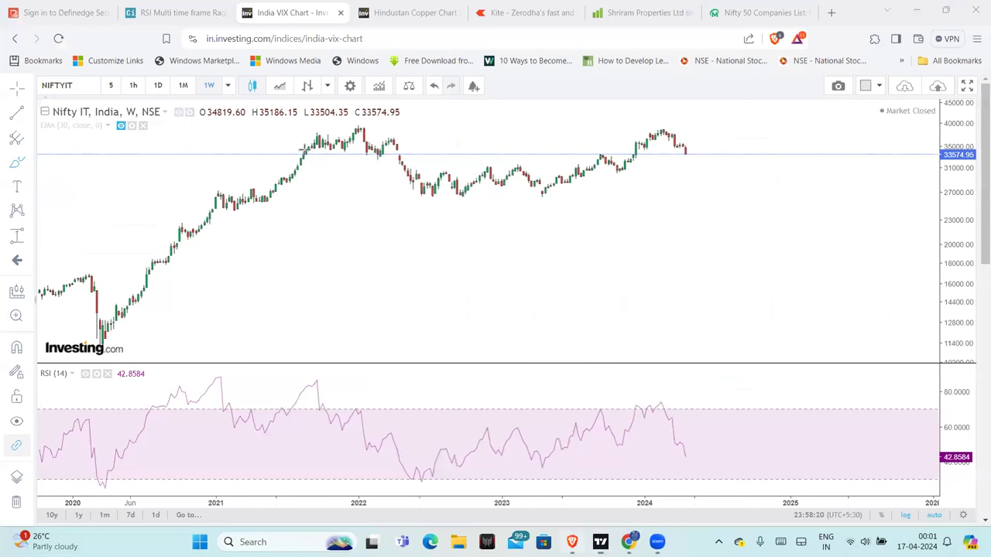
{"action": "left_click", "coordinate": [159, 86]}
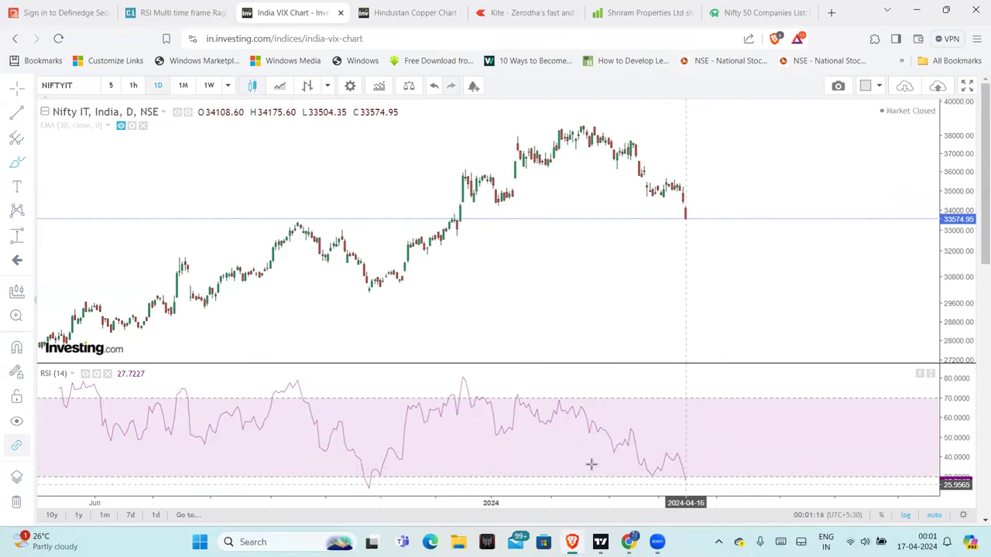
Brush short rising strokes from the latest RSI low and latest candle, plus a near-horizontal line at about 34,450 from 30 November 2023 past the latest candle.
{"action": "left_click_drag", "start_coordinate": [690, 479], "coordinate": [705, 456]}
{"action": "left_click_drag", "start_coordinate": [682, 219], "coordinate": [705, 196]}
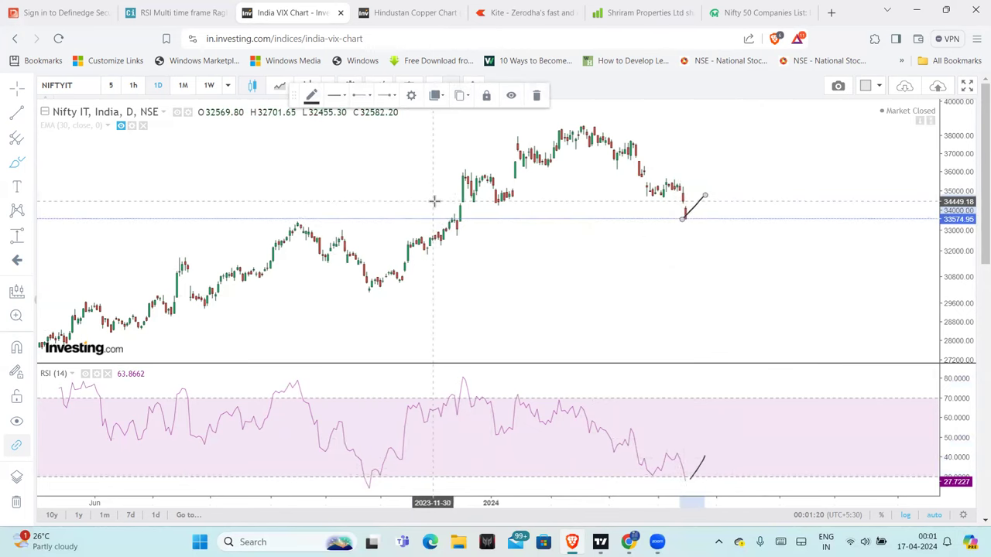
{"action": "left_click_drag", "start_coordinate": [434, 201], "coordinate": [721, 203]}
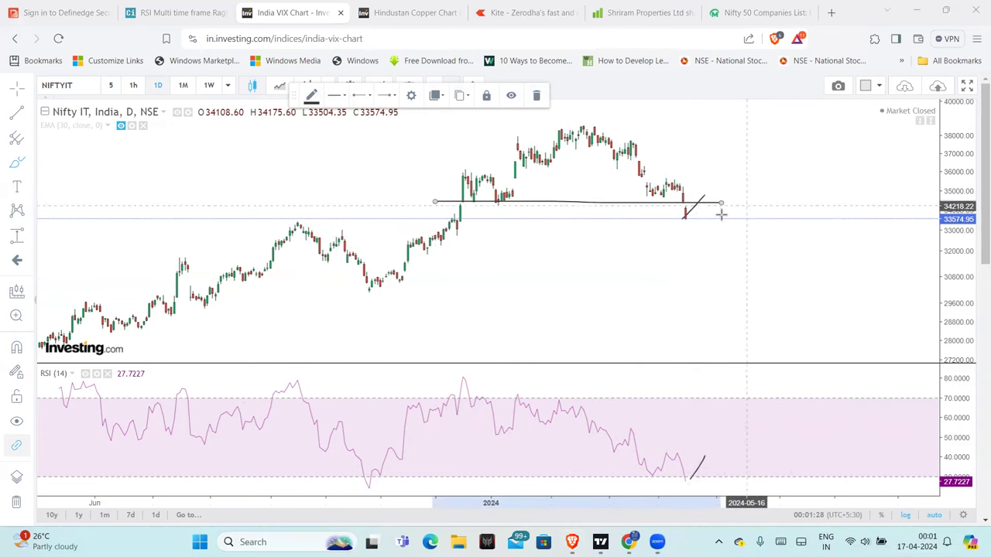
{"action": "key", "text": "super+n"}
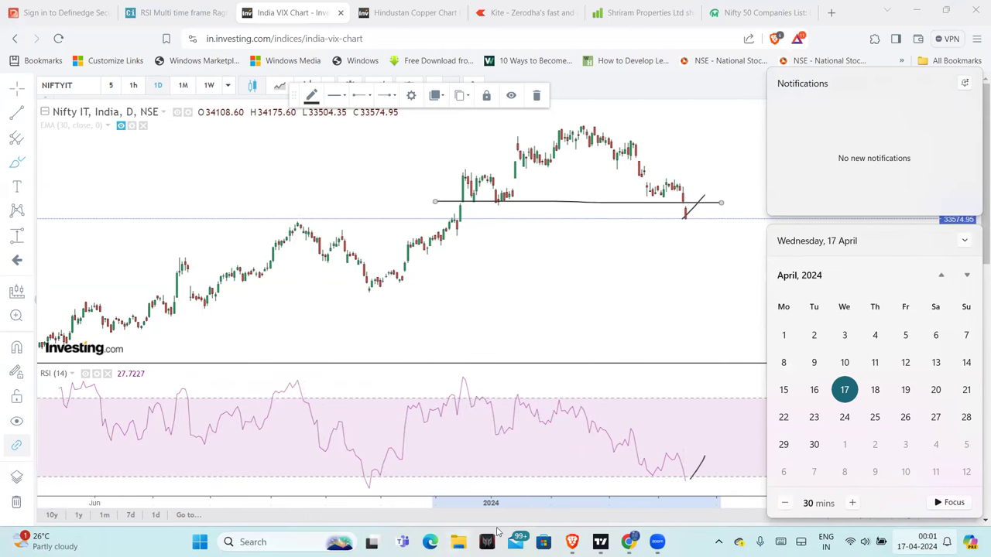
{"action": "left_click", "coordinate": [588, 469]}
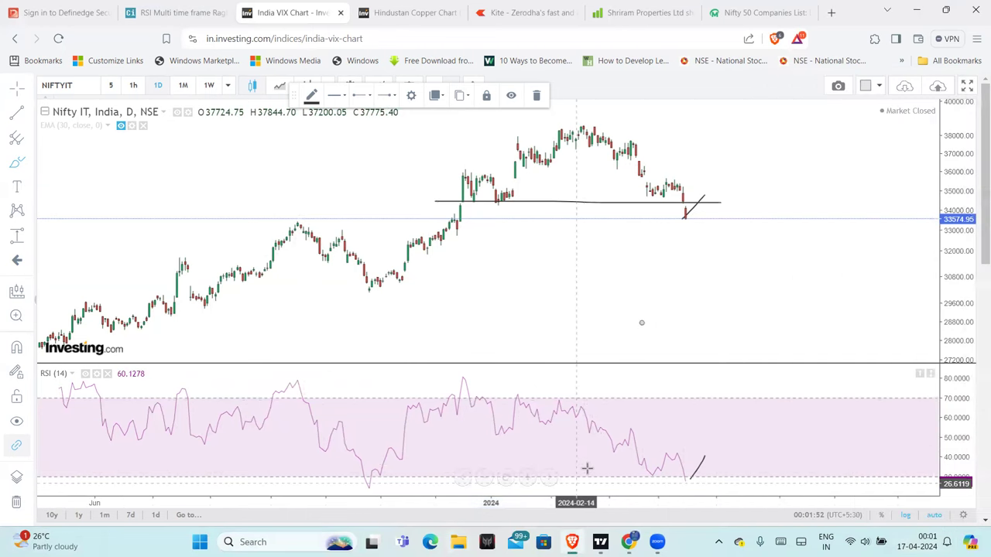